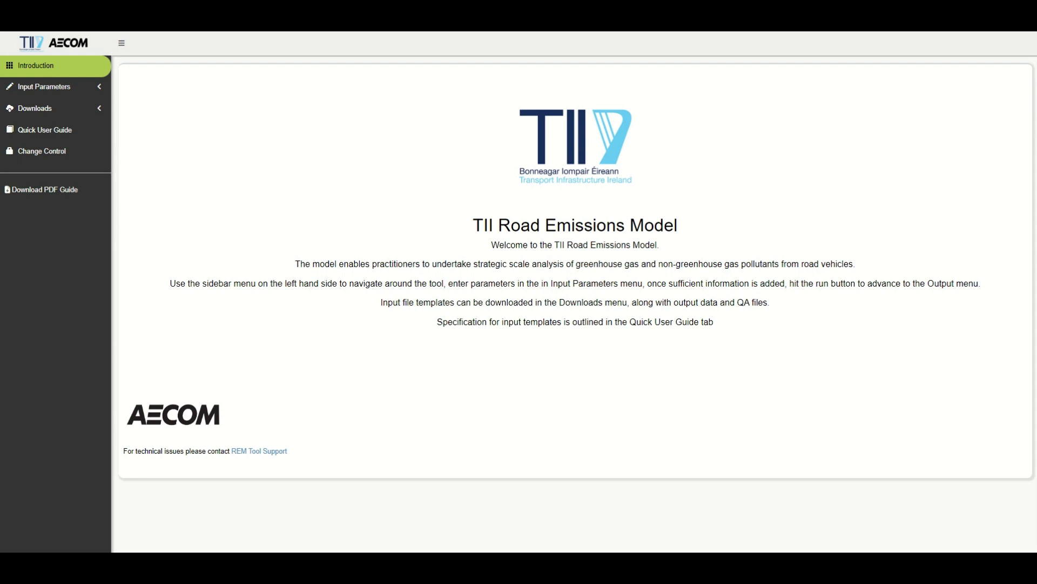
# Open the Emissions Input page and expand the Batchfile Facility section of the advanced input options
pyautogui.click(43, 87)
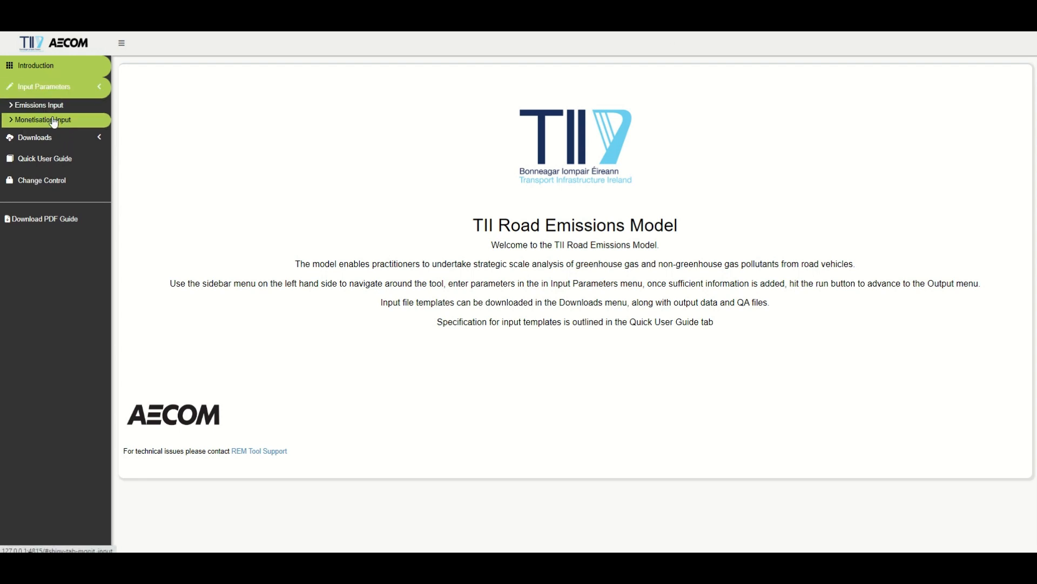
pyautogui.click(39, 105)
pyautogui.click(981, 369)
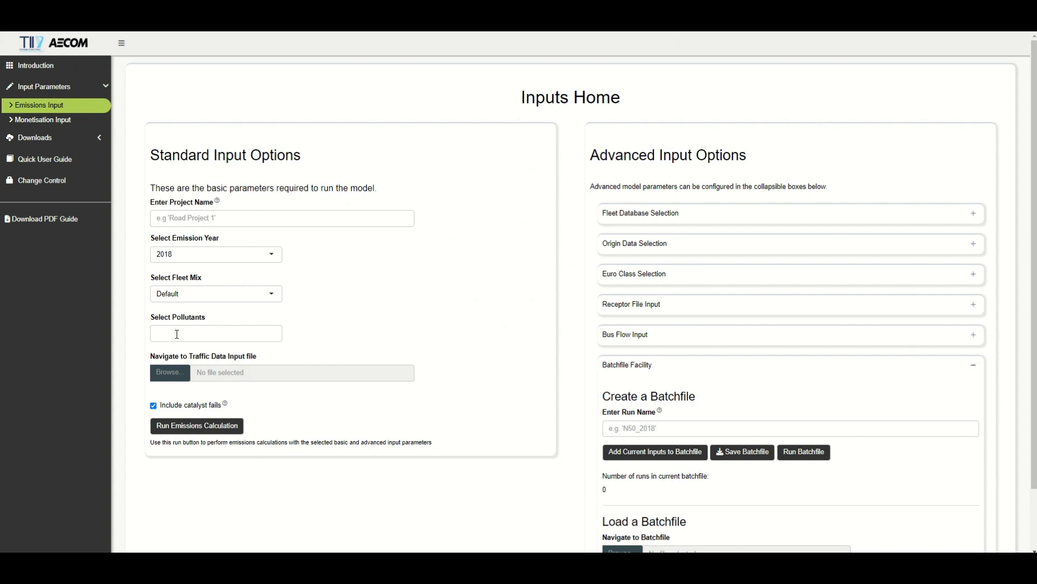
# Set the emission year to 2023 and select the pollutants NOx, PM10, PM2.5, CO2, CH4, N2O and CO2e
pyautogui.click(209, 256)
pyautogui.click(206, 336)
pyautogui.click(204, 333)
pyautogui.click(205, 352)
pyautogui.click(204, 351)
pyautogui.click(204, 351)
pyautogui.click(204, 352)
pyautogui.click(205, 352)
pyautogui.click(204, 351)
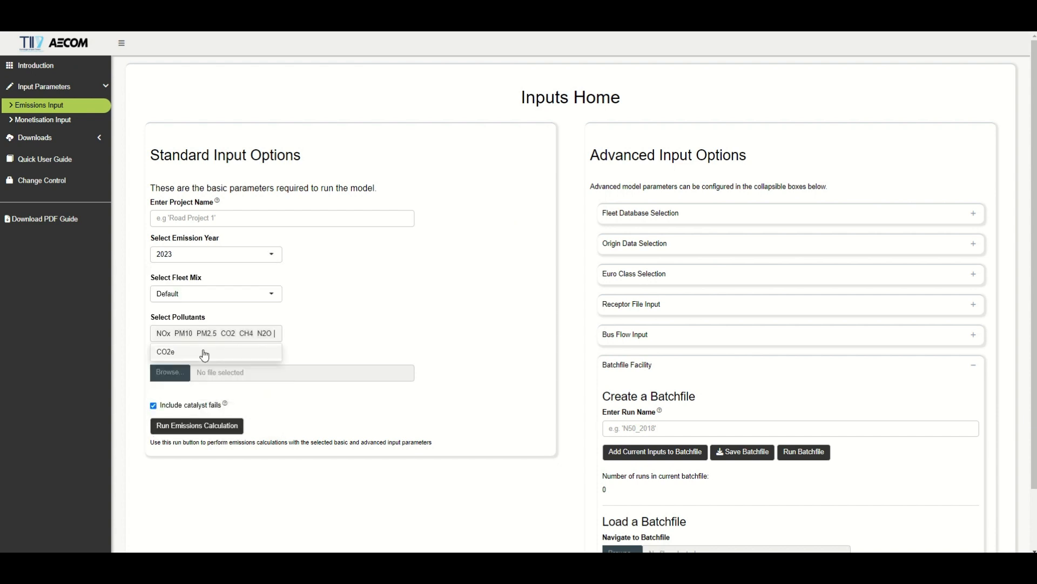
pyautogui.click(204, 351)
# Load Example_Traffic_Input_DS_2023.csv as the traffic data and add the current inputs to the batchfile as run Example_DS_2023
pyautogui.click(170, 384)
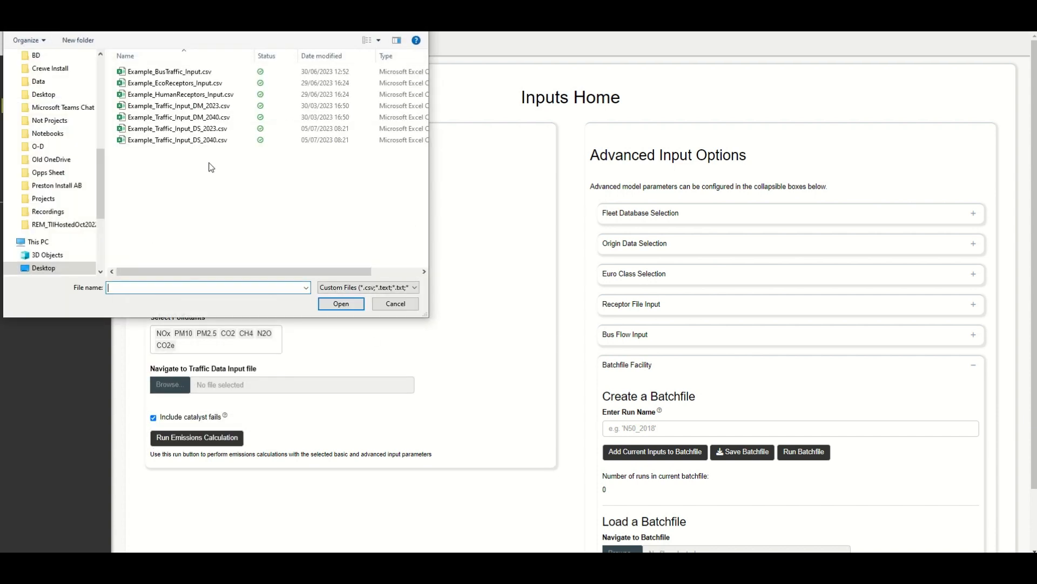
pyautogui.doubleClick(198, 130)
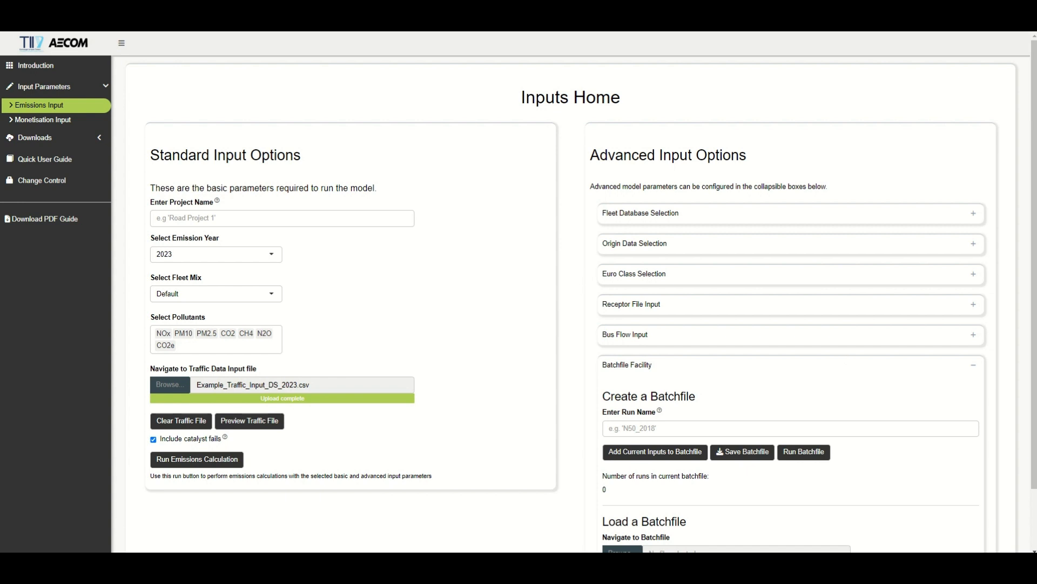
pyautogui.click(680, 430)
pyautogui.write('Example_DS_2023')
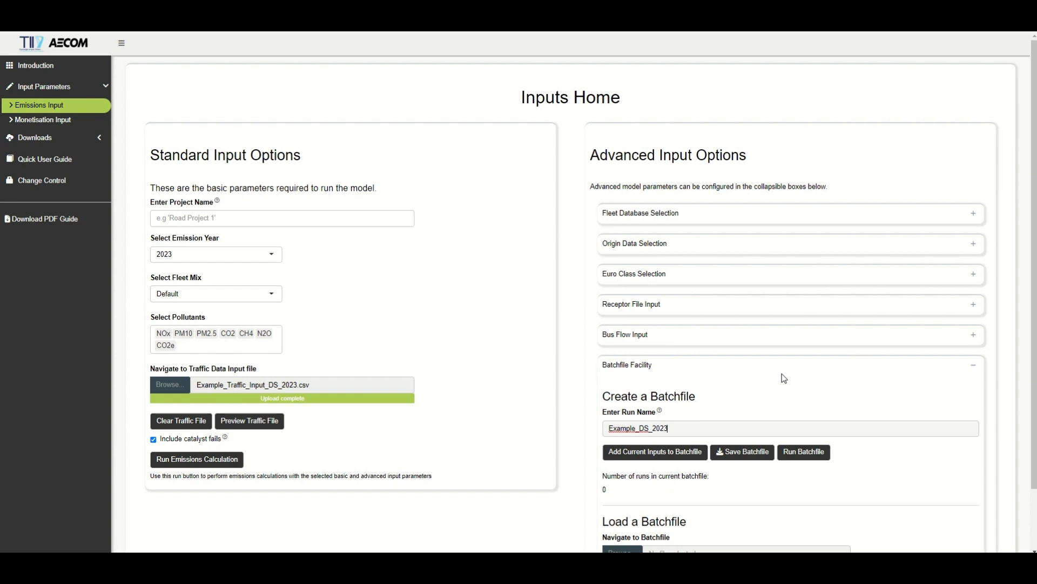
pyautogui.click(671, 452)
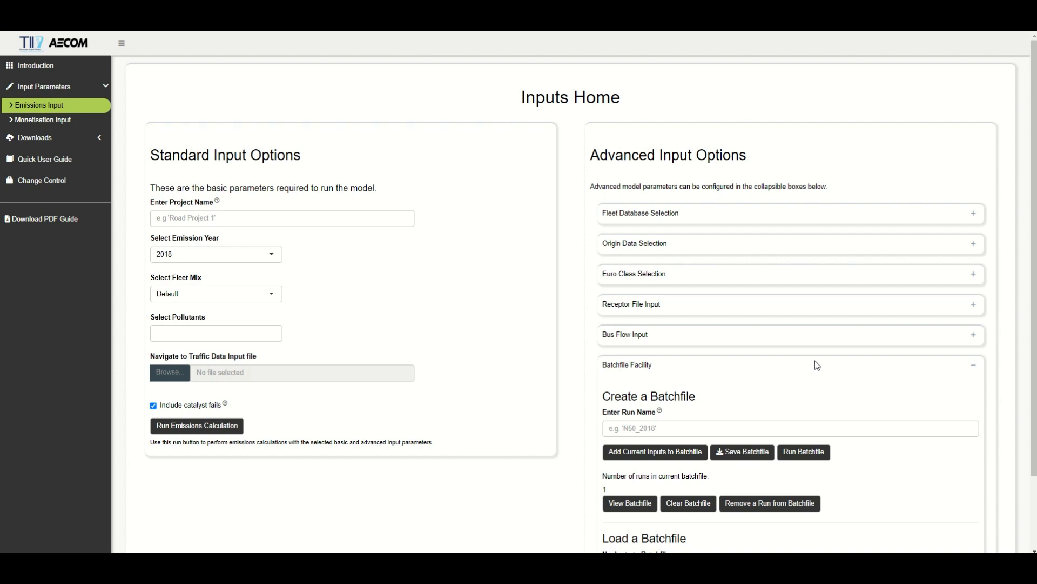
# For a second run, set the emission year to 2023 and select all seven pollutants from NOx to CO2e
pyautogui.scroll(-1, 802, 365)
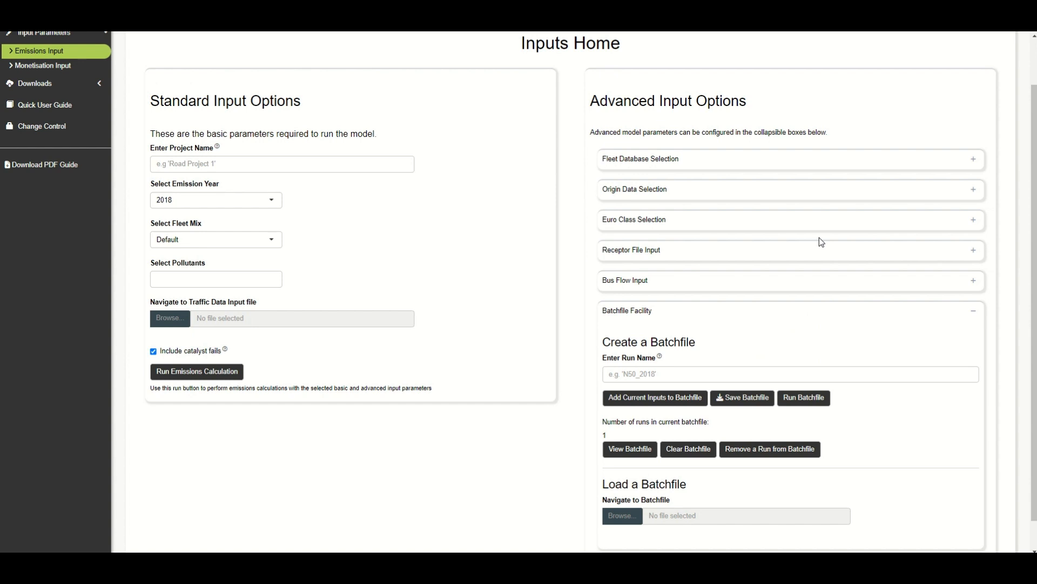
pyautogui.click(243, 202)
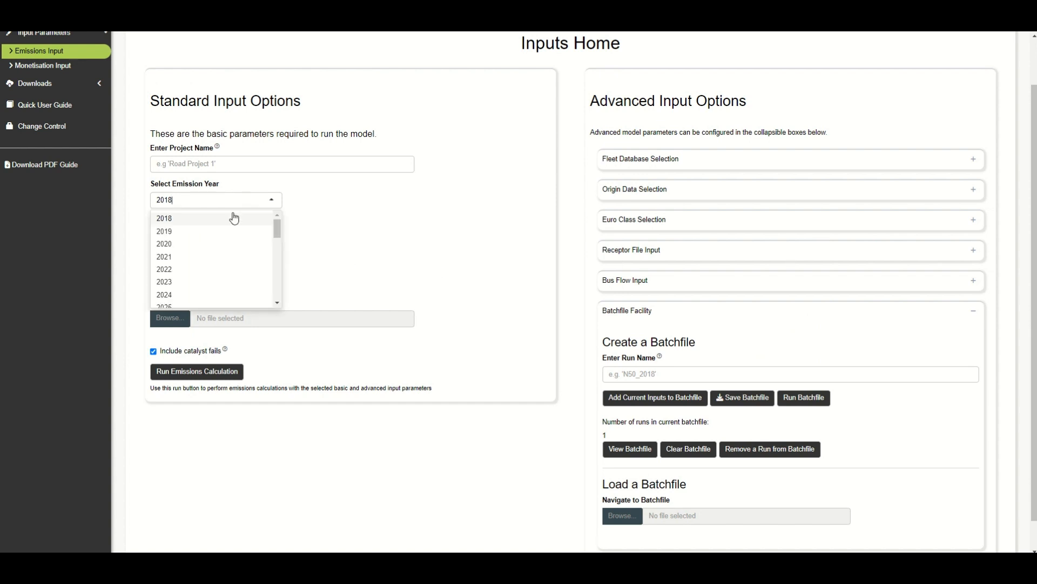
pyautogui.click(207, 282)
pyautogui.click(211, 278)
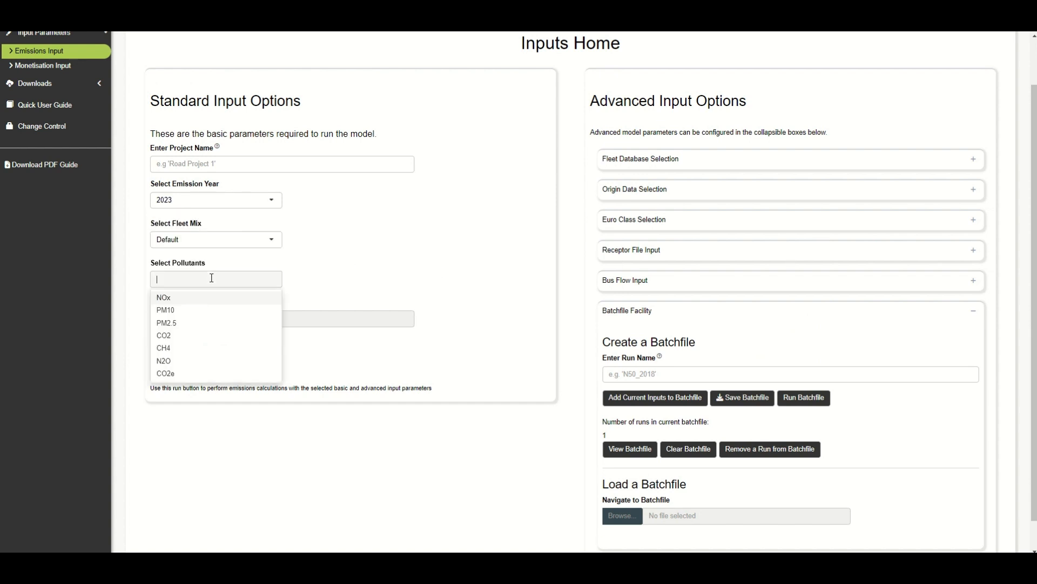
pyautogui.click(207, 296)
pyautogui.click(206, 296)
pyautogui.click(206, 297)
pyautogui.click(207, 296)
pyautogui.click(206, 297)
pyautogui.click(206, 297)
pyautogui.click(207, 296)
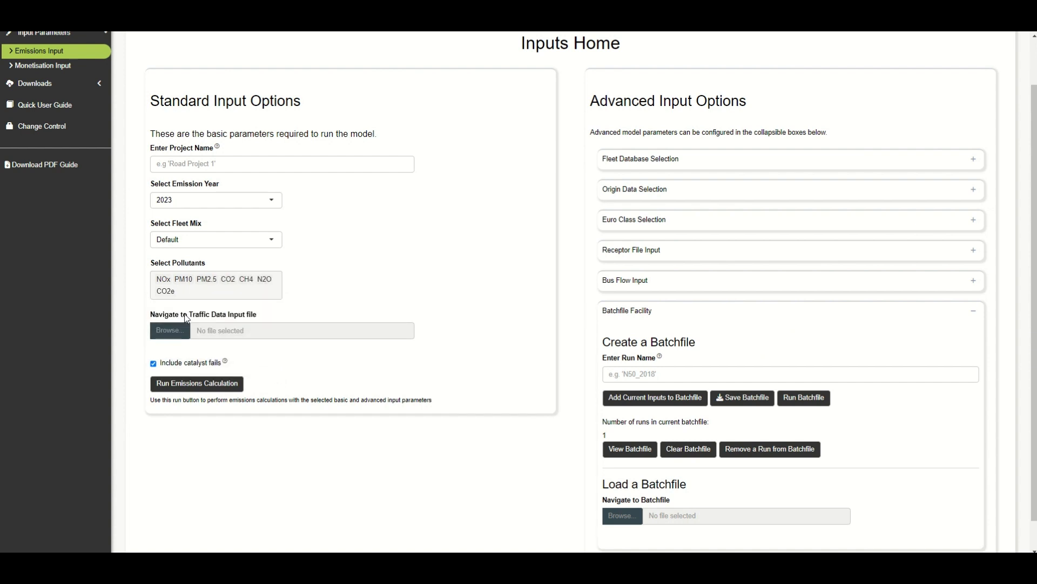
# Load Example_Traffic_Input_DM_2023.csv as the traffic data and add the current inputs to the batchfile as run Example_DM_2023
pyautogui.click(172, 331)
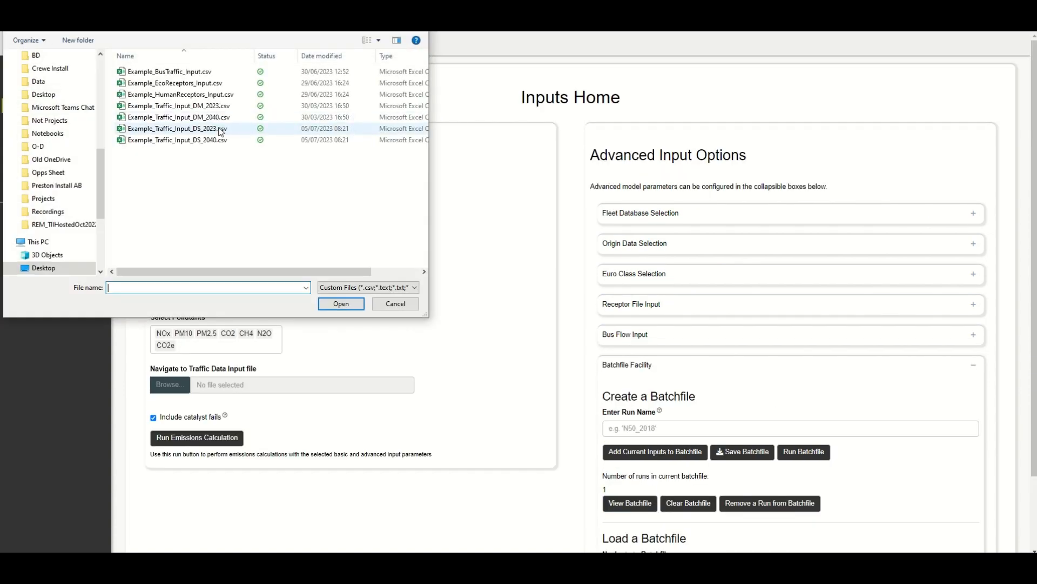
pyautogui.doubleClick(220, 106)
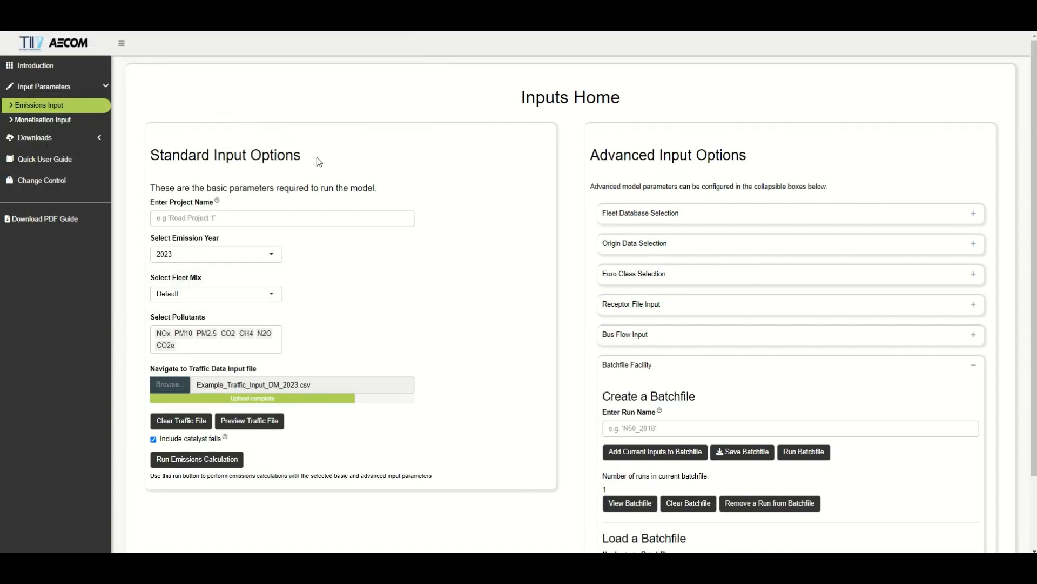
pyautogui.click(676, 429)
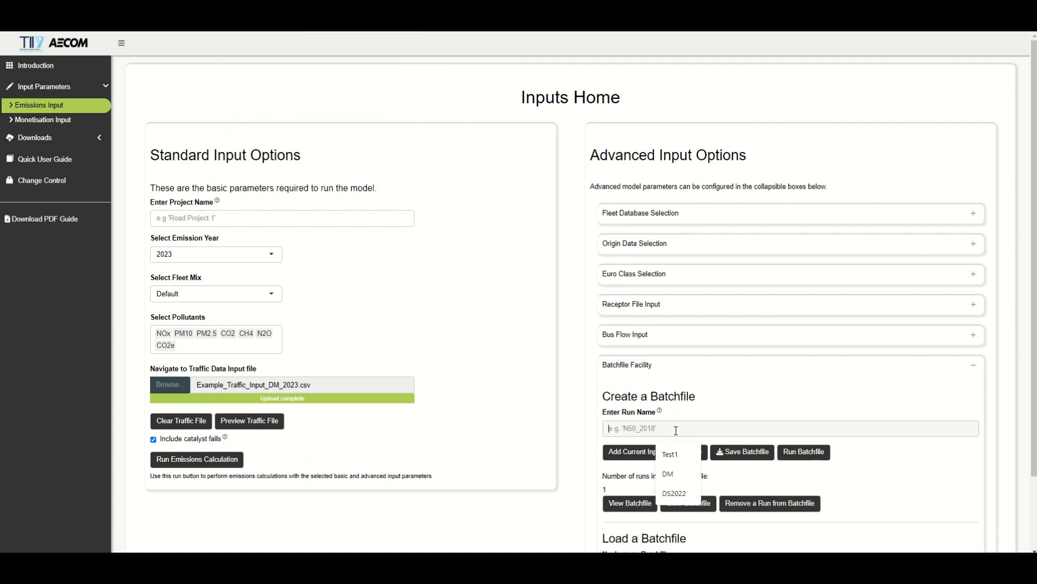
pyautogui.write('Example_DS_2023')
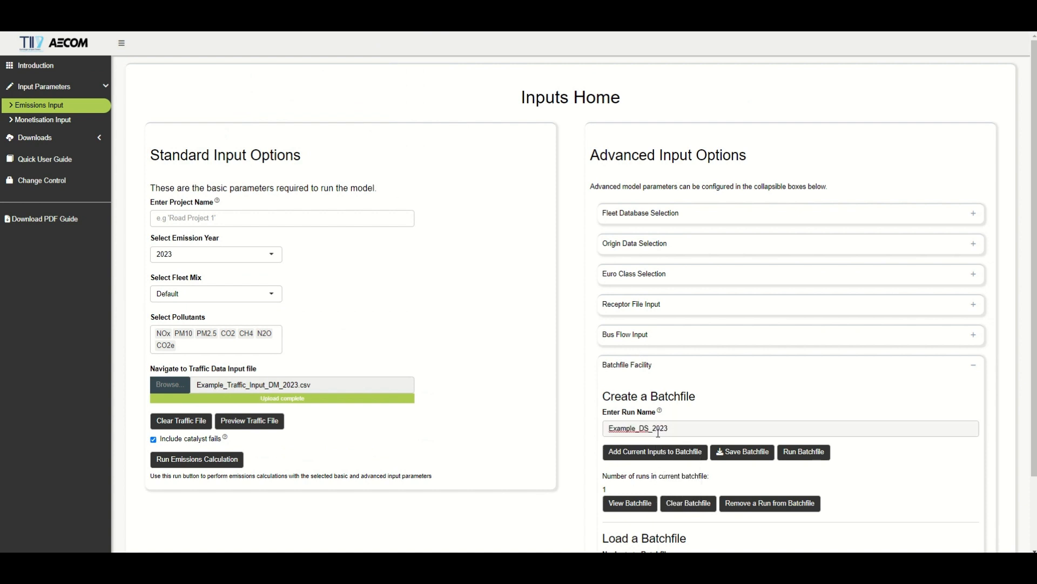
pyautogui.press('Left')
pyautogui.press('Left')
pyautogui.press('Left')
pyautogui.press('Left')
pyautogui.press('Left')
pyautogui.press('BackSpace')
pyautogui.write('M')
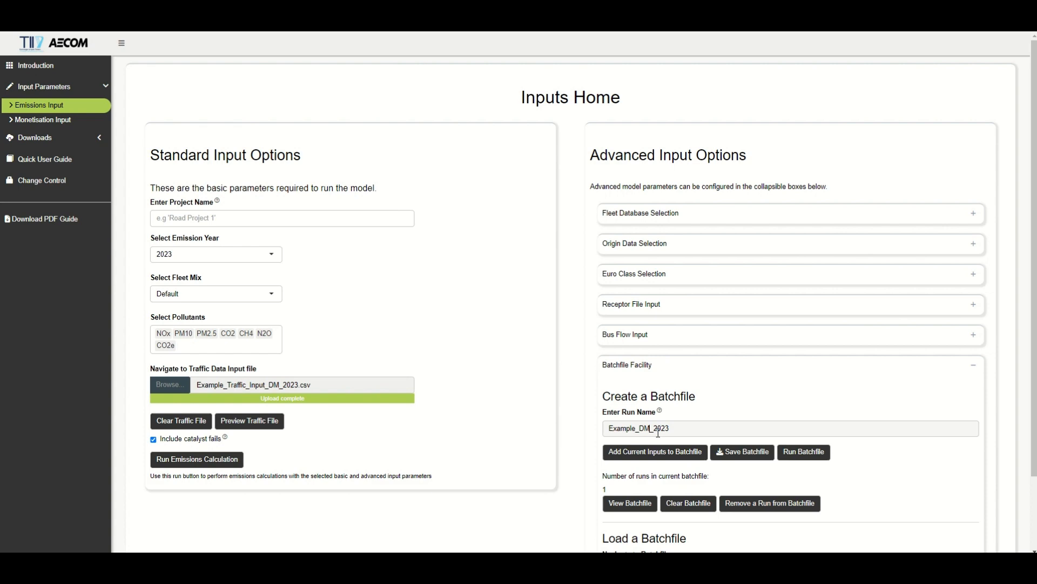
pyautogui.click(629, 457)
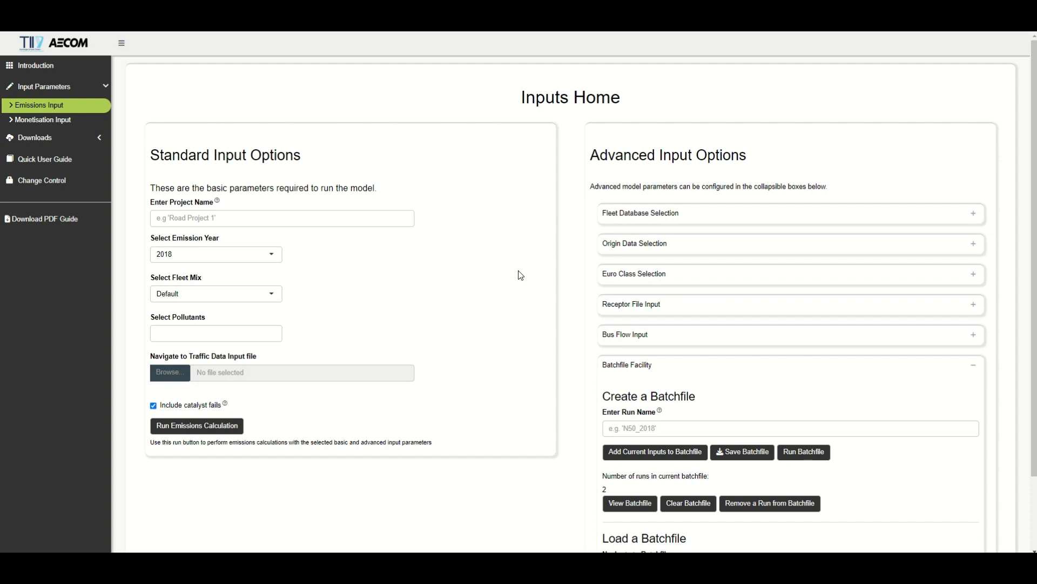
# Review the batchfile's input data and view the runs available for removal without removing any
pyautogui.click(633, 502)
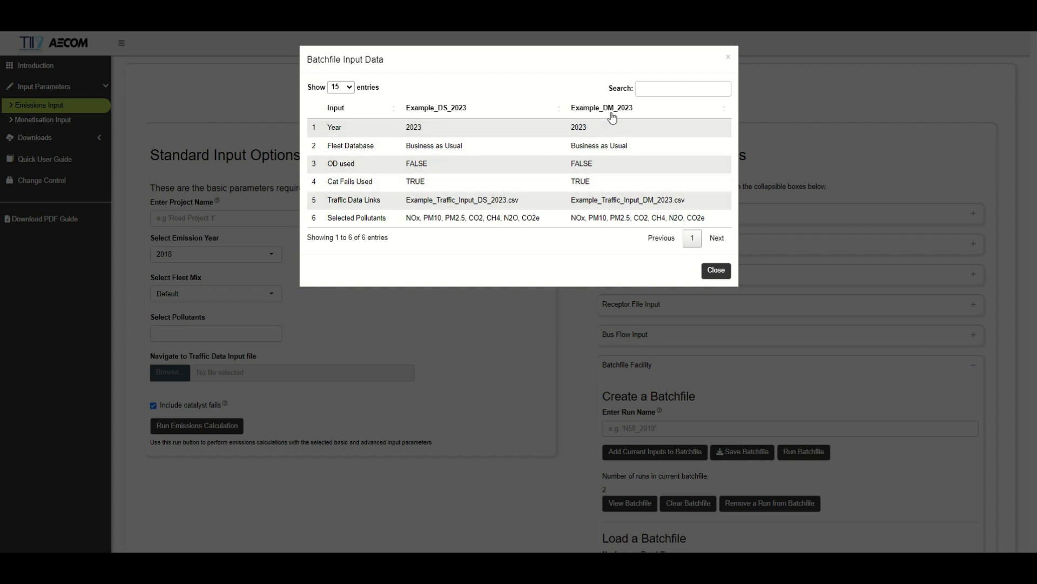
pyautogui.click(717, 273)
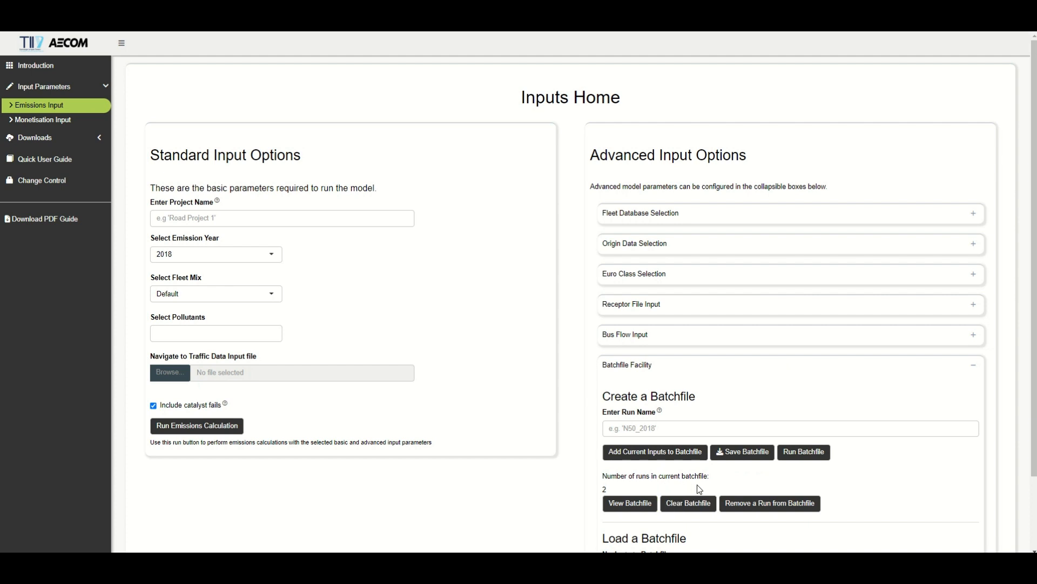
pyautogui.click(770, 506)
pyautogui.click(454, 74)
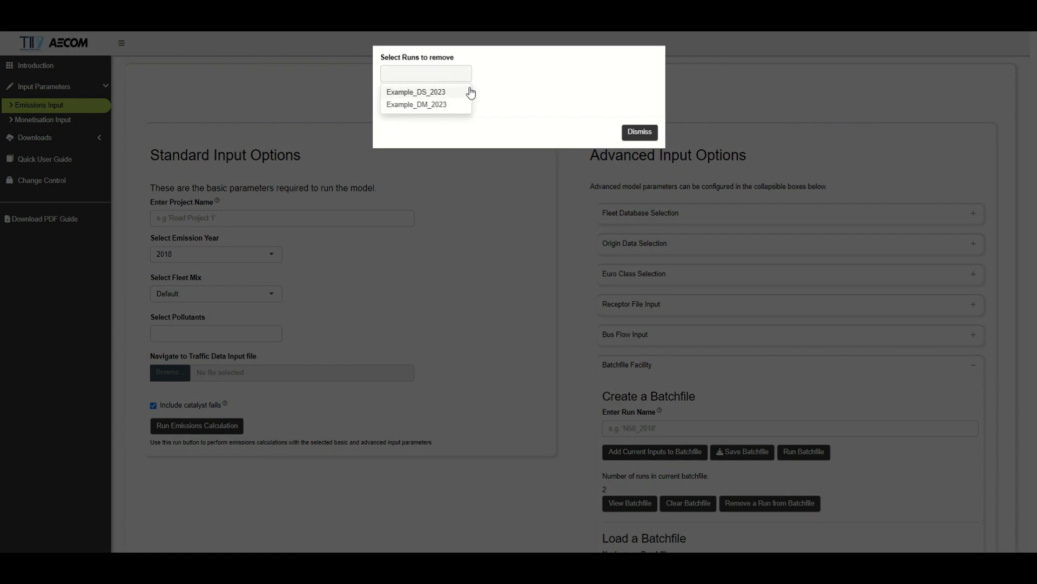
pyautogui.click(510, 85)
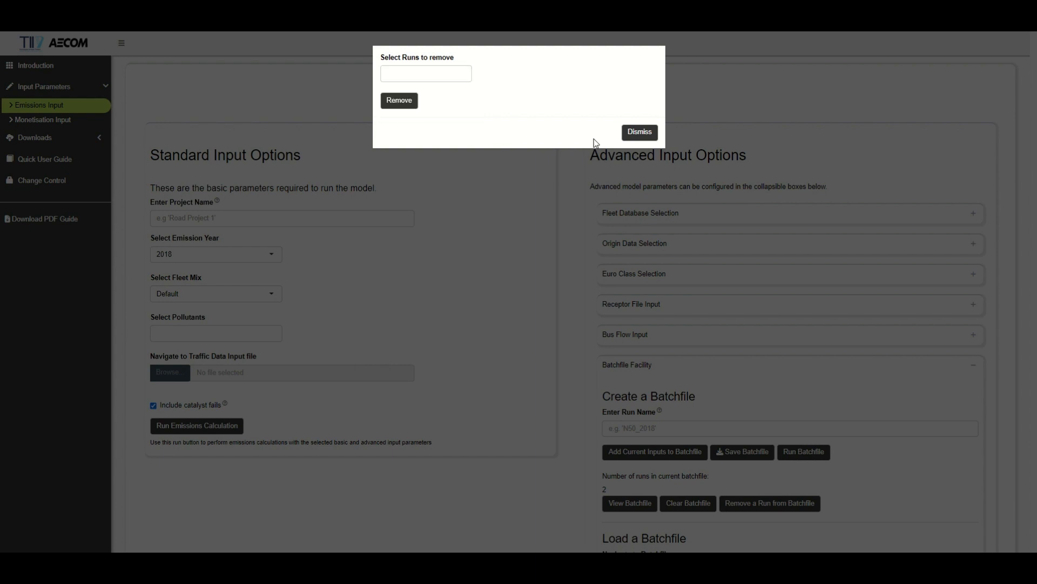
pyautogui.click(649, 132)
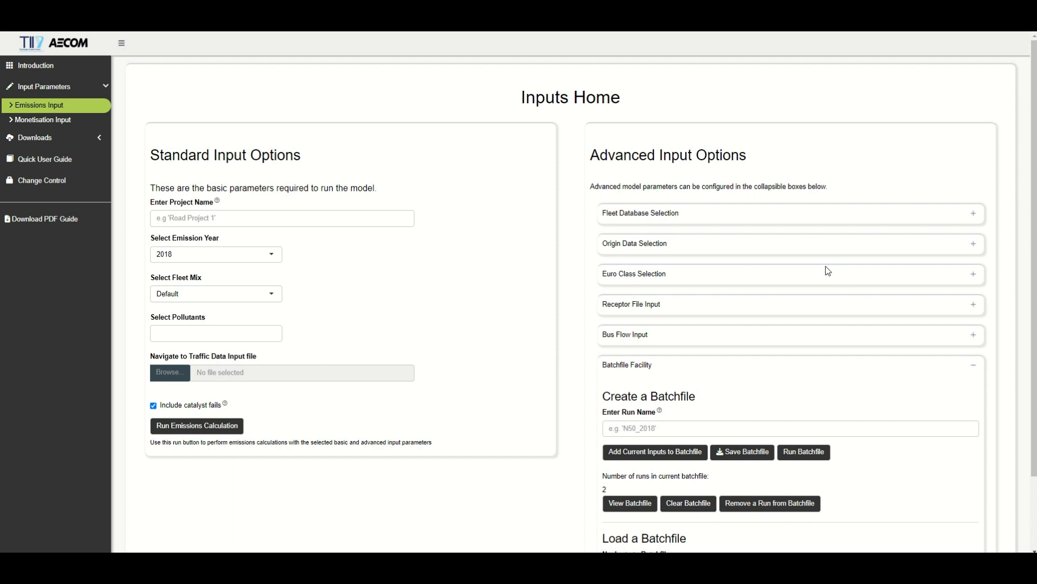
# Save the current batchfile as a download
pyautogui.scroll(-1, 841, 274)
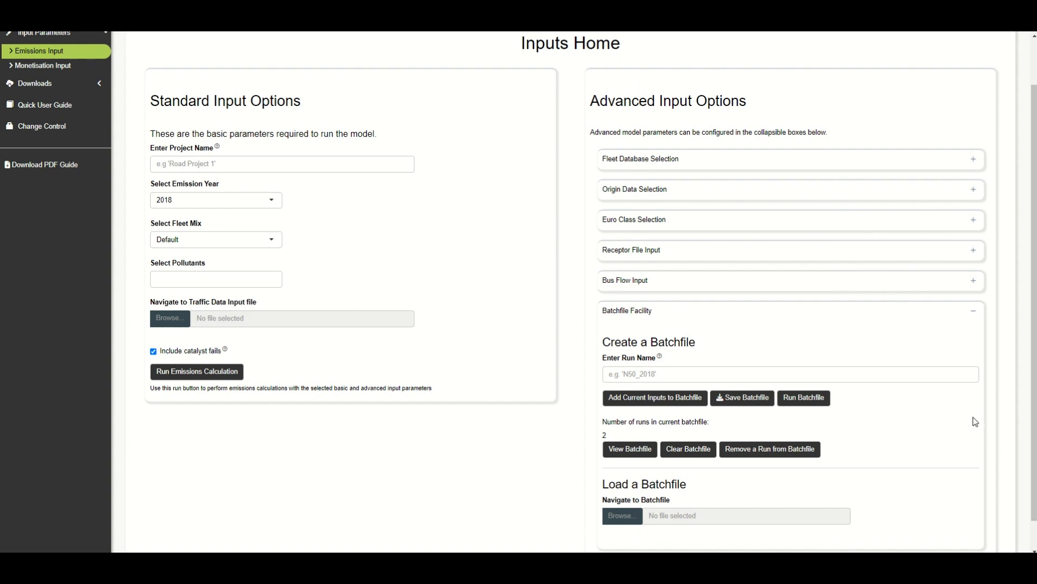
pyautogui.click(755, 403)
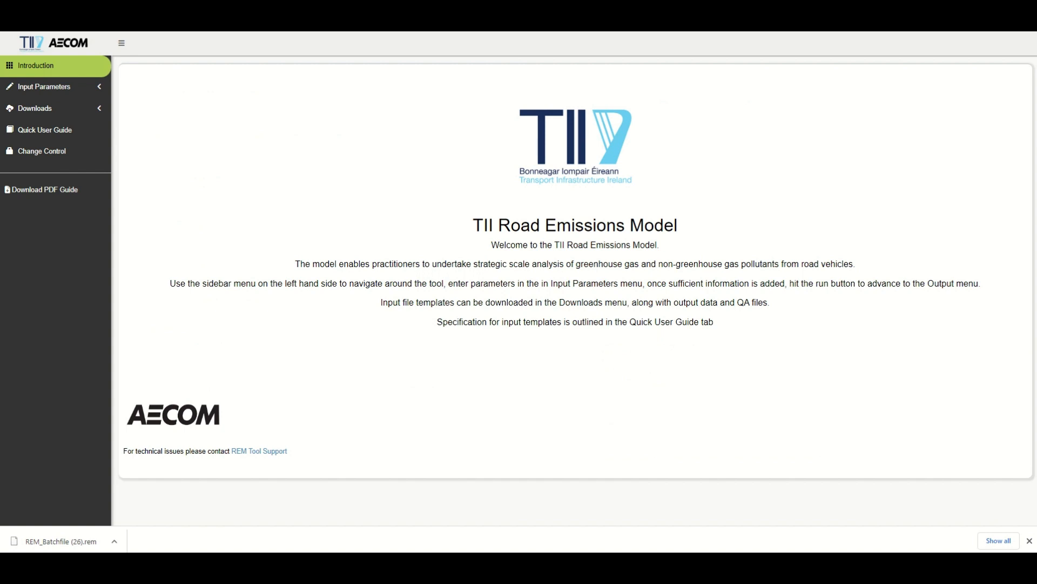
# Return to the Emissions Input page from the Introduction page and expand the Batchfile Facility section
pyautogui.click(41, 88)
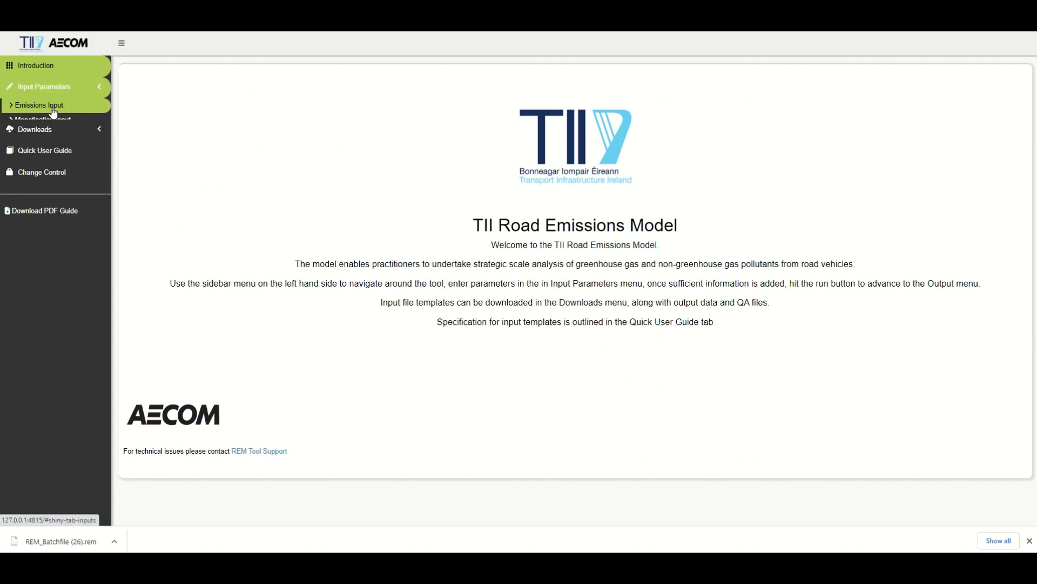
pyautogui.click(54, 120)
pyautogui.click(38, 105)
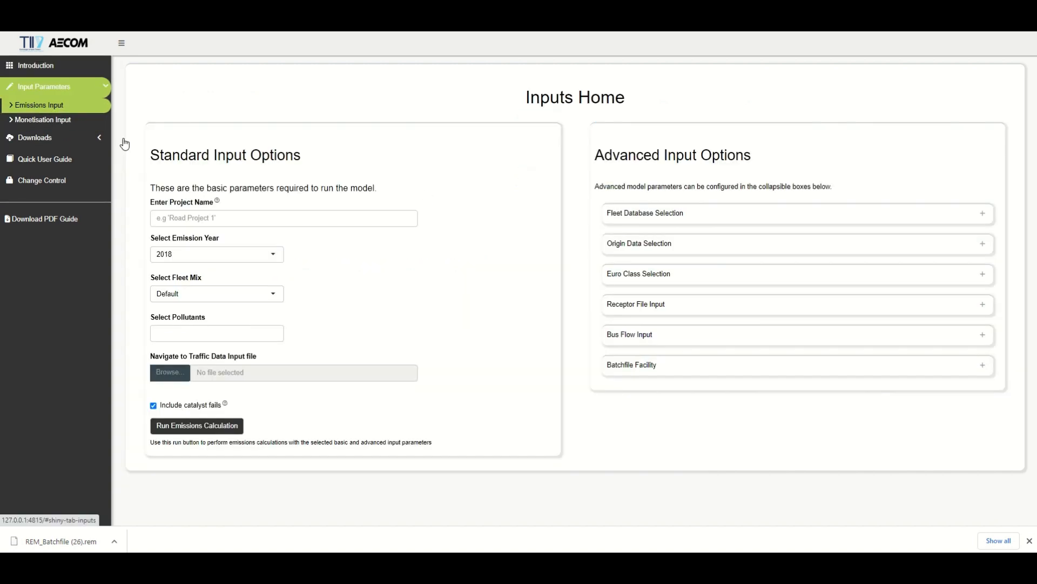
pyautogui.click(982, 366)
# Load the saved REM_Batchfile (26).rem from the Downloads folder and review the loaded batchfile's input data
pyautogui.scroll(-2, 938, 373)
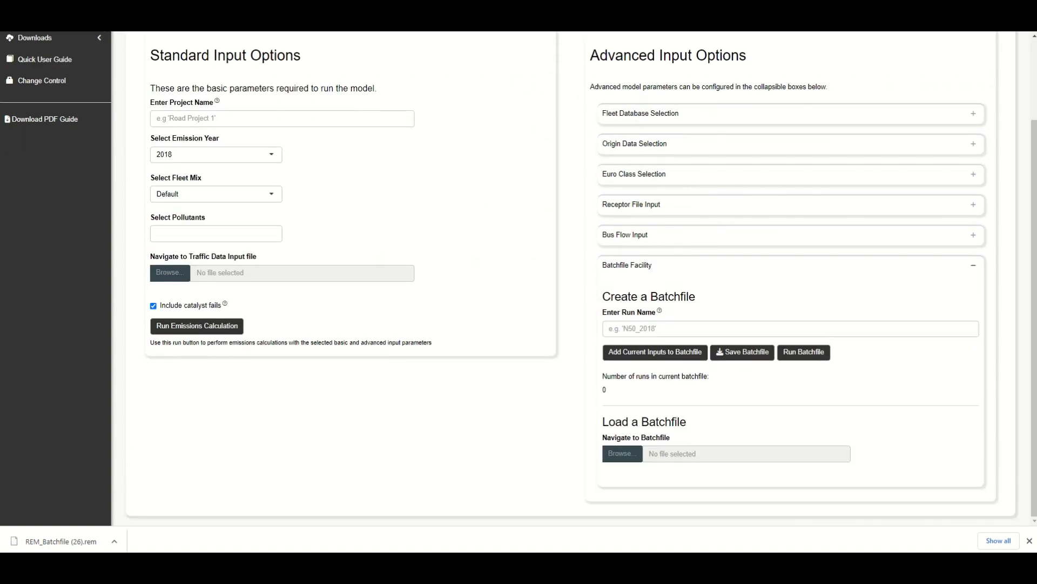
pyautogui.click(621, 452)
pyautogui.scroll(2, 622, 452)
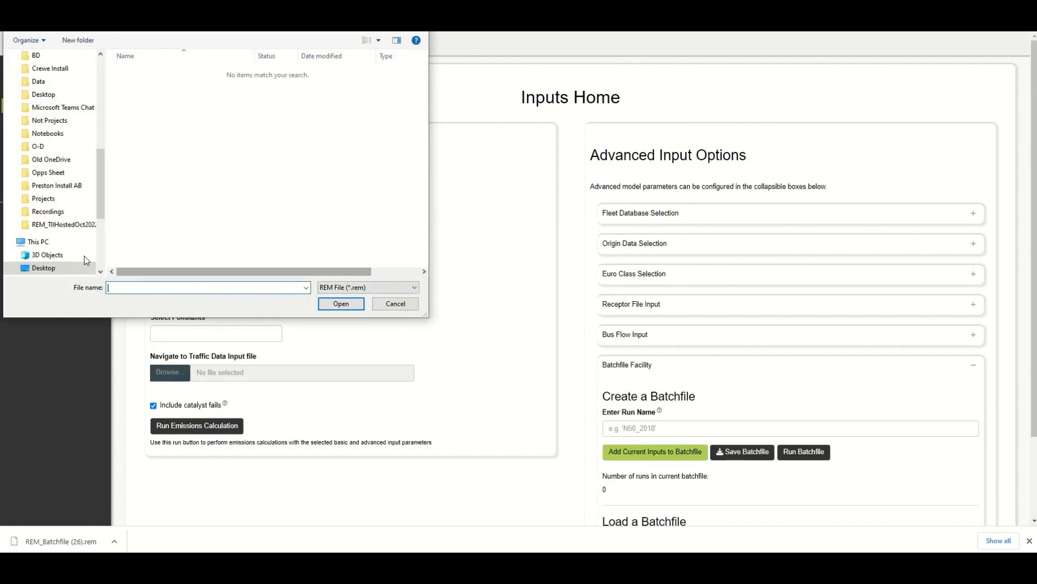
pyautogui.scroll(-2, 40, 248)
pyautogui.click(40, 244)
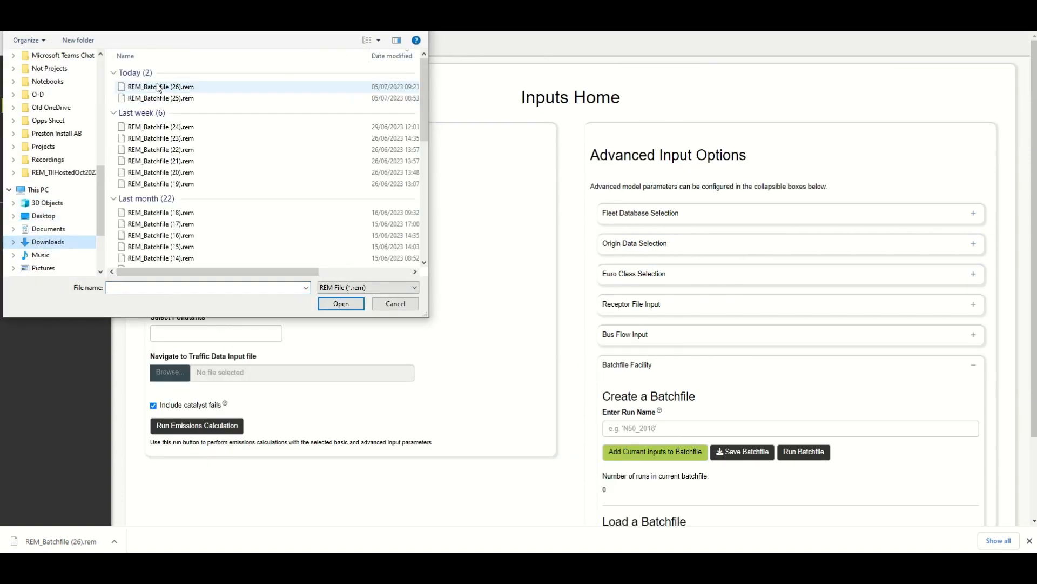
pyautogui.doubleClick(161, 88)
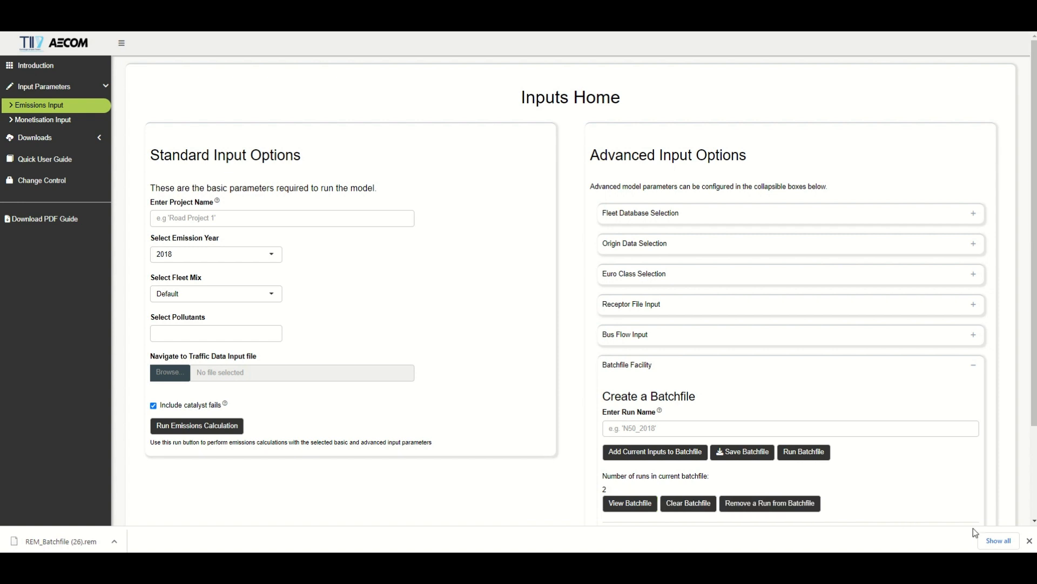
pyautogui.click(1029, 540)
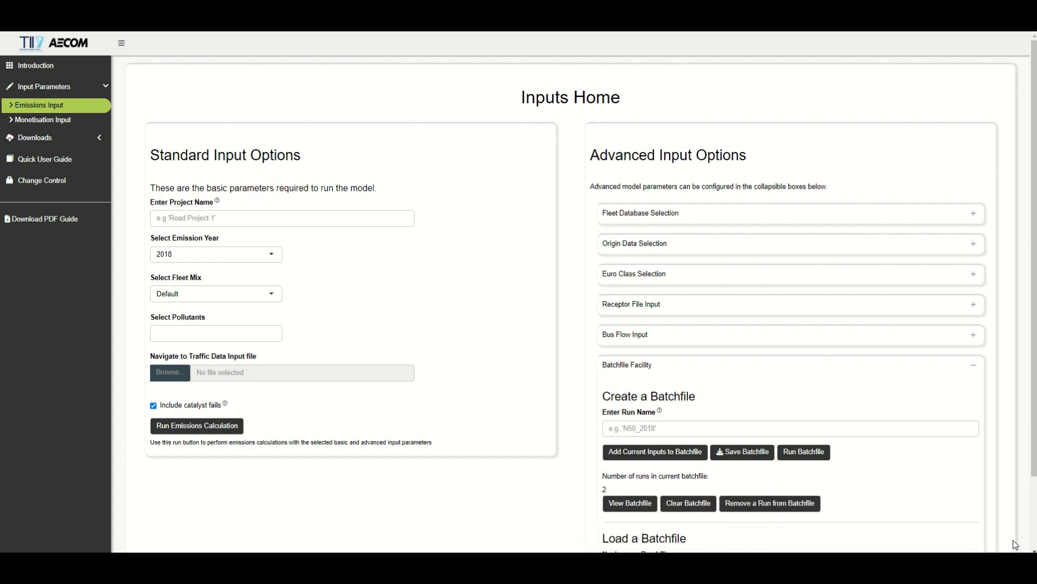
pyautogui.click(633, 505)
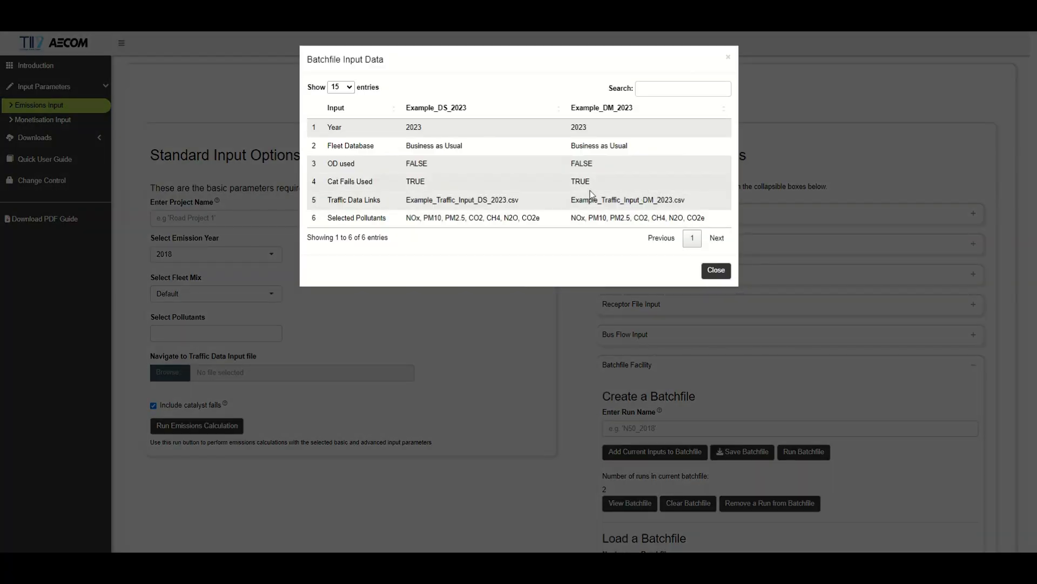
pyautogui.click(721, 275)
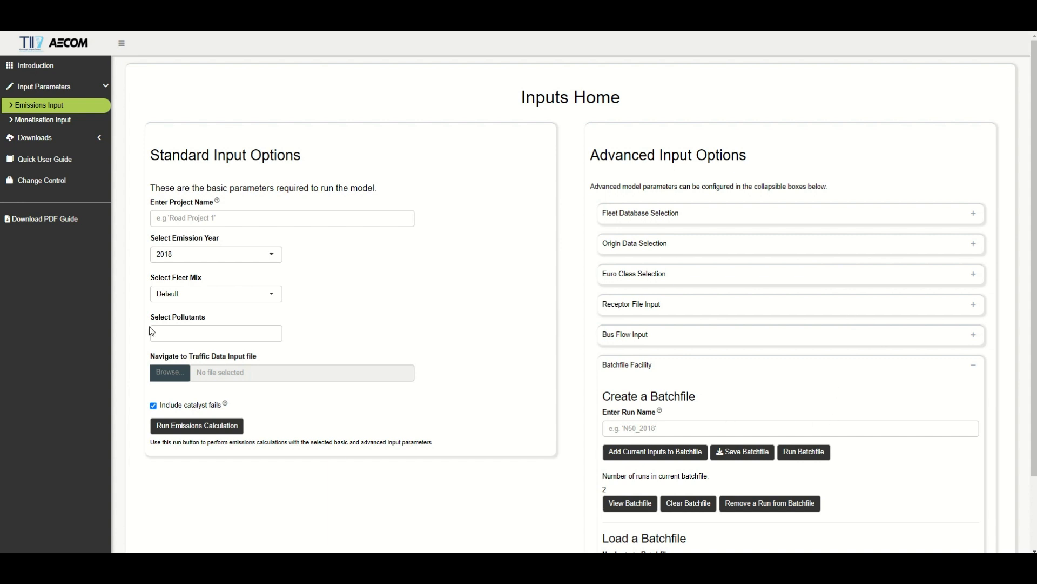
# Set the emission year to 2040 and select the pollutants NOx, PM10, PM2.5, CO2, CH4, N2O and CO2e
pyautogui.click(203, 254)
pyautogui.scroll(-3, 194, 300)
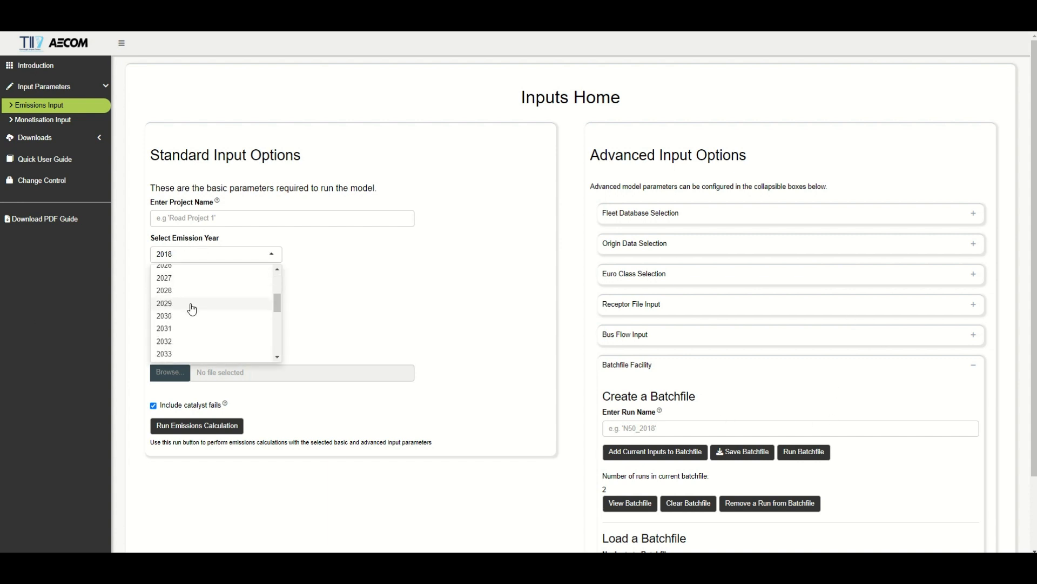
pyautogui.scroll(-3, 192, 314)
pyautogui.click(179, 335)
pyautogui.click(184, 336)
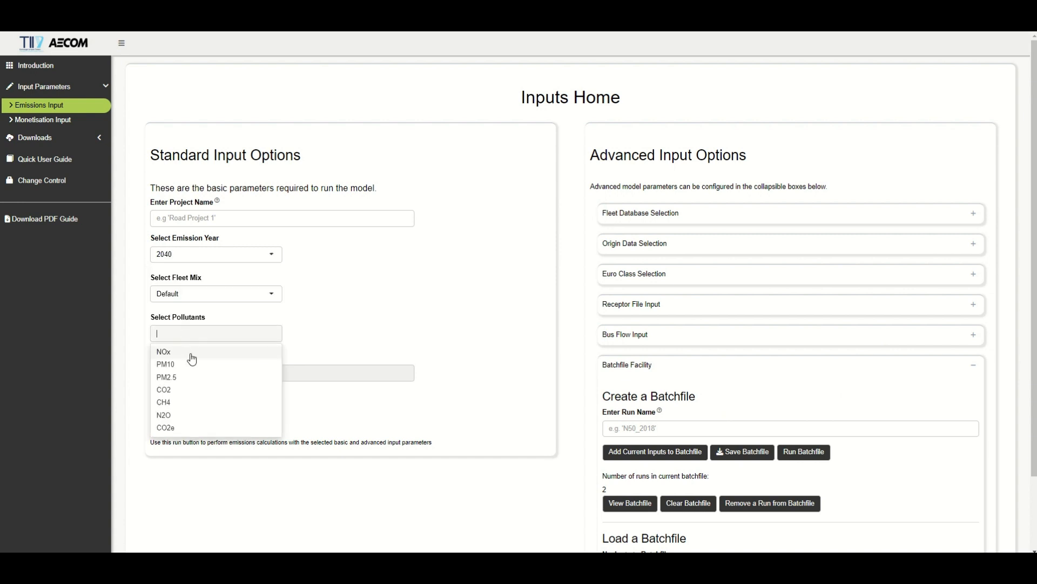
pyautogui.click(191, 355)
pyautogui.click(190, 356)
pyautogui.click(190, 355)
pyautogui.click(191, 355)
pyautogui.click(190, 355)
pyautogui.click(191, 356)
pyautogui.click(190, 355)
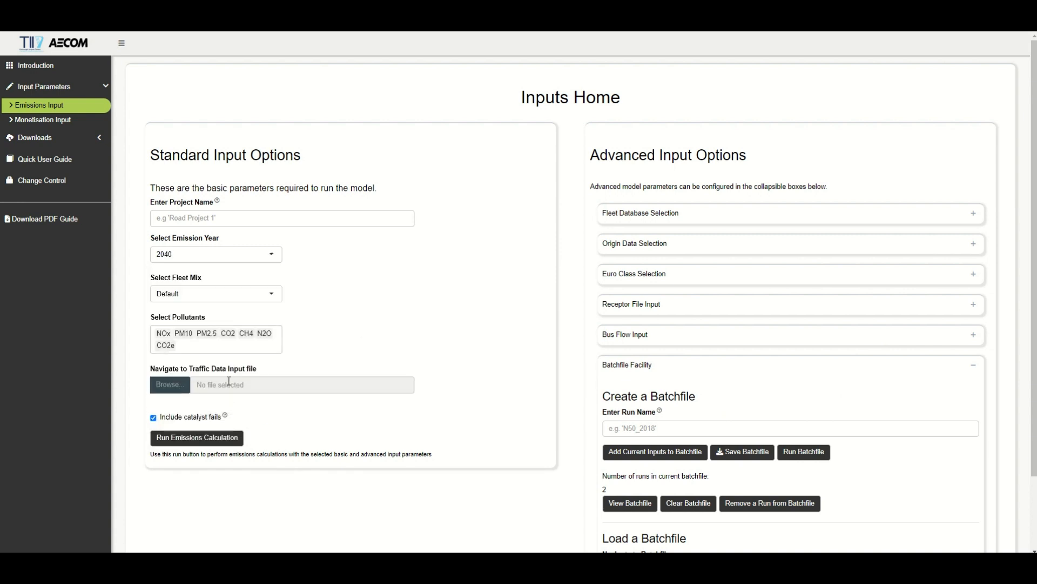
# Load Example_Traffic_Input_DS_2040.csv from the REM UG Videos folder on the Desktop as the traffic data input file
pyautogui.click(179, 387)
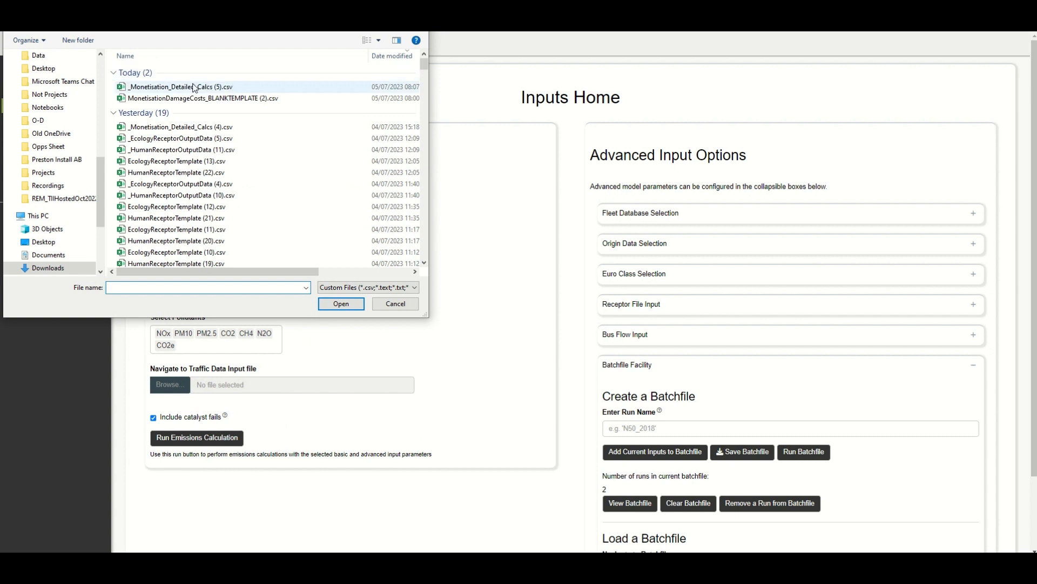
pyautogui.click(81, 246)
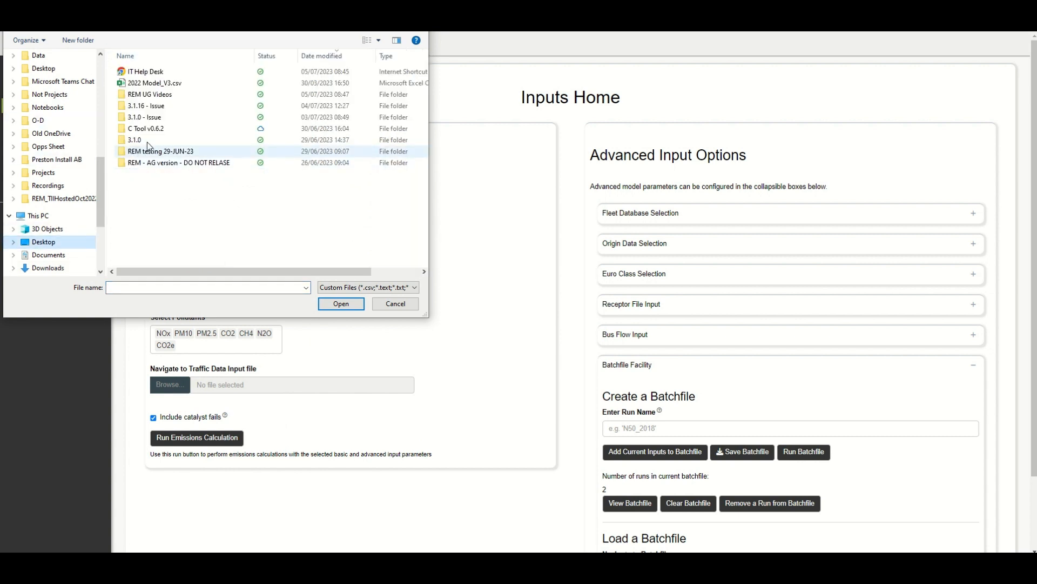
pyautogui.doubleClick(157, 95)
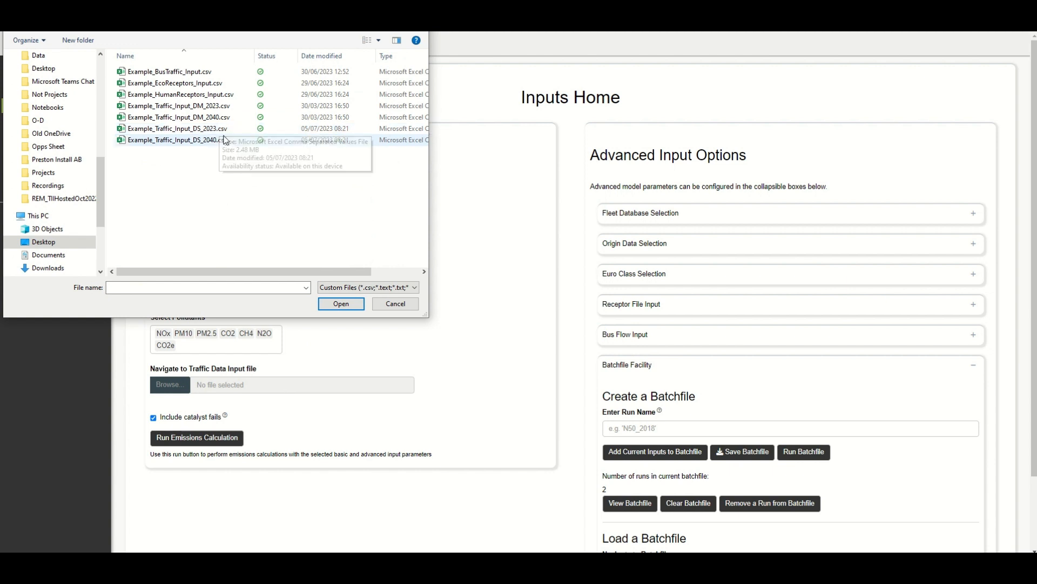
pyautogui.click(225, 140)
pyautogui.doubleClick(225, 140)
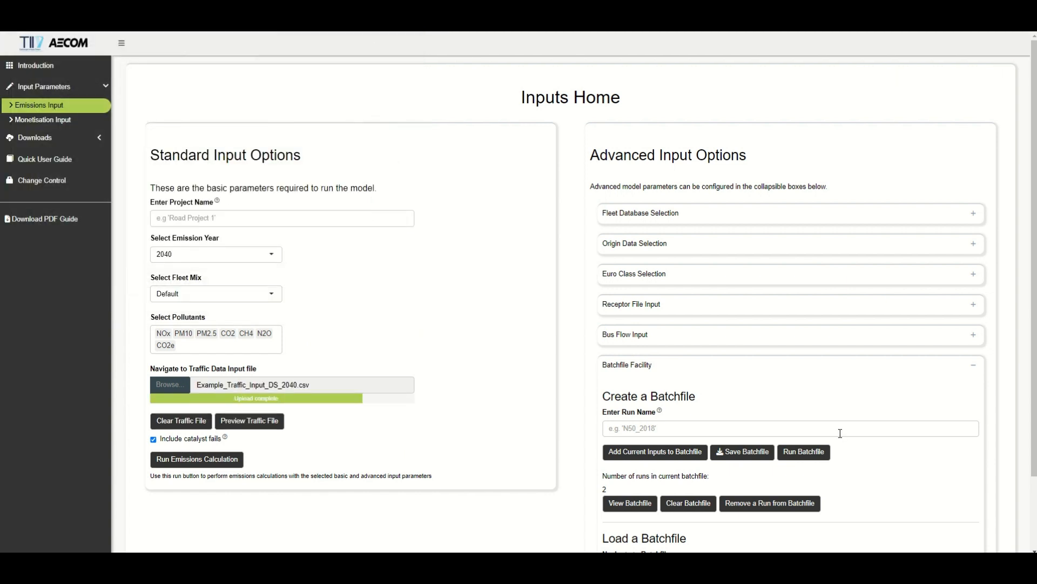
# Name the run Example_DS_2040 and add the current inputs to the batchfile
pyautogui.click(709, 427)
pyautogui.write('Example_DS_2023')
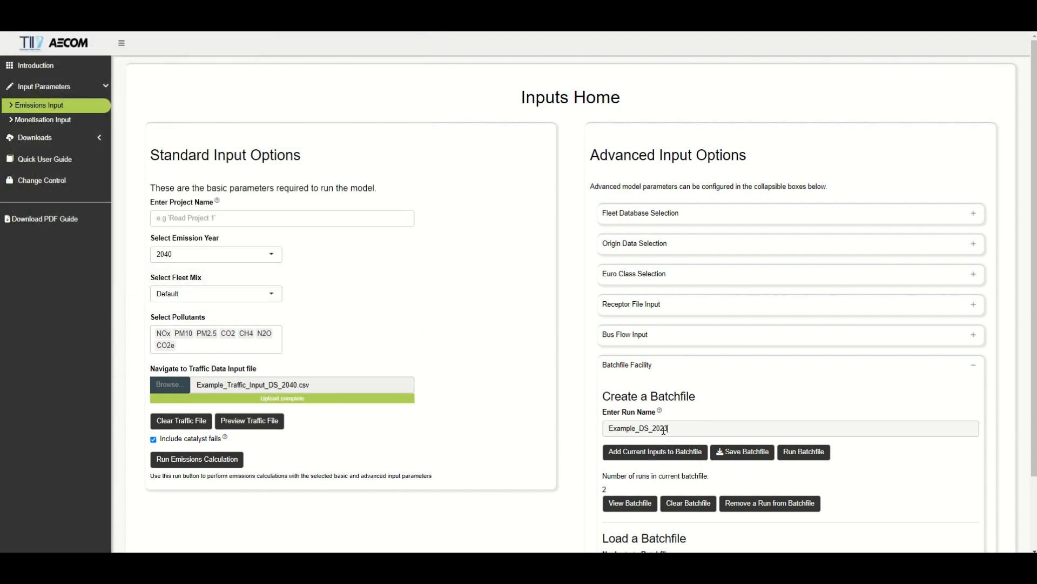
pyautogui.press('BackSpace')
pyautogui.press('BackSpace')
pyautogui.write('40')
pyautogui.click(670, 451)
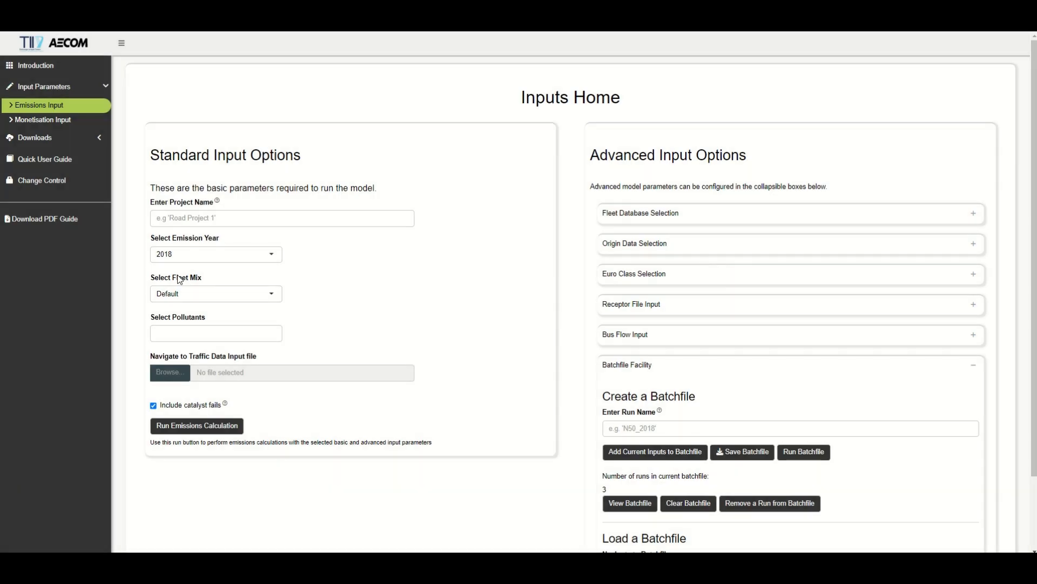
# For another run, set the emission year to 2040 and select all pollutants from NOx through CO2e
pyautogui.click(192, 255)
pyautogui.scroll(-6, 200, 303)
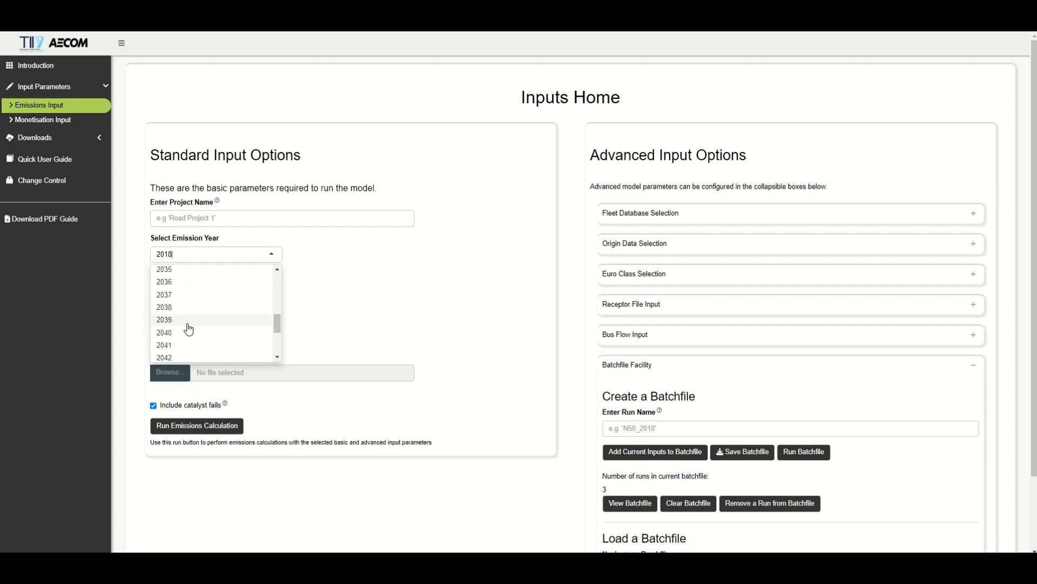
pyautogui.click(186, 330)
pyautogui.click(190, 339)
pyautogui.click(193, 352)
pyautogui.click(192, 352)
pyautogui.click(192, 352)
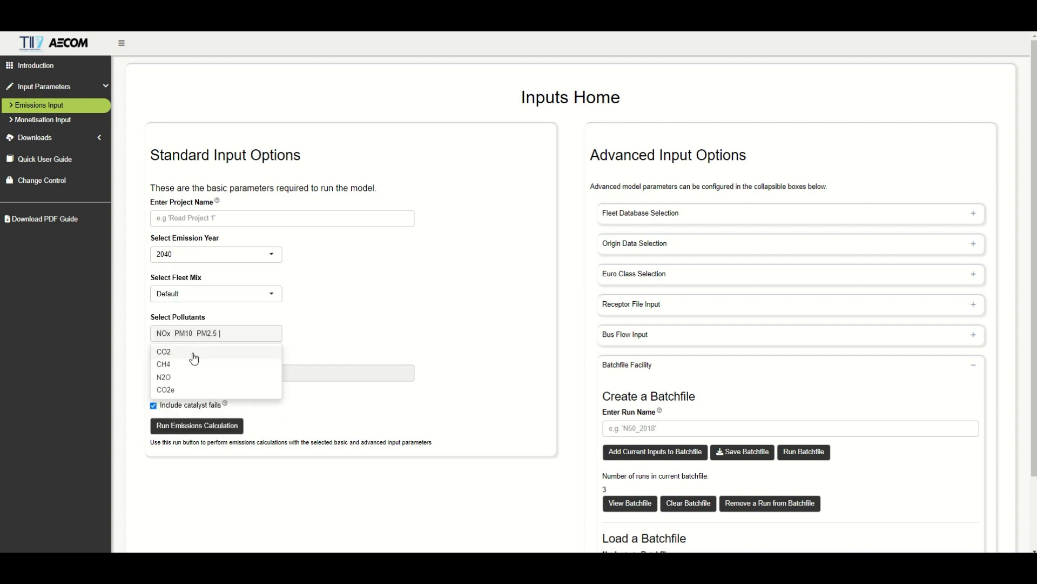
pyautogui.click(192, 352)
pyautogui.click(193, 351)
pyautogui.click(193, 353)
pyautogui.click(194, 352)
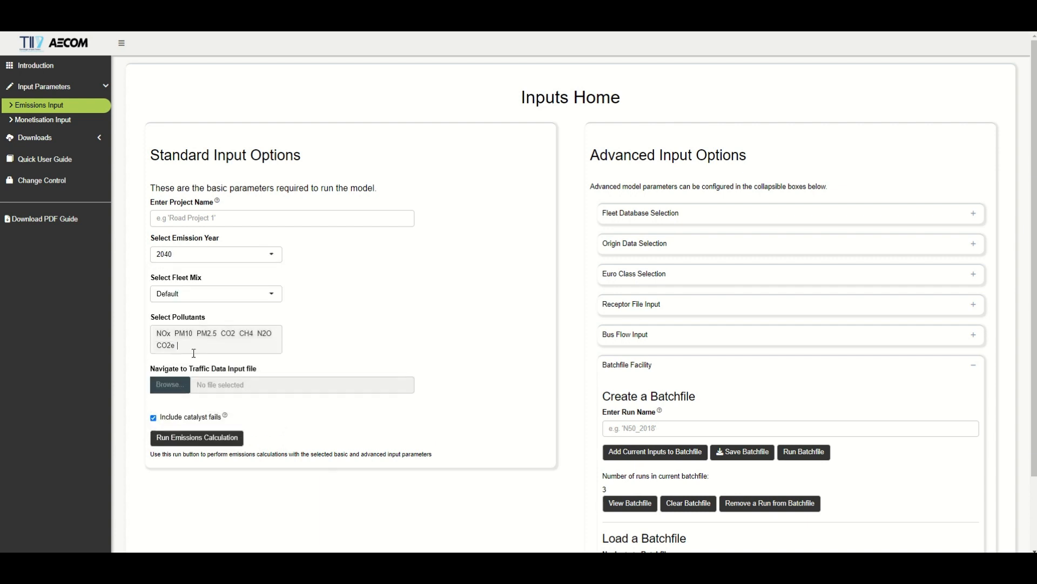
# Load Example_Traffic_Input_DM_2040.csv as the traffic data and try to add the inputs to the batchfile as run Example_DS_2040
pyautogui.click(170, 384)
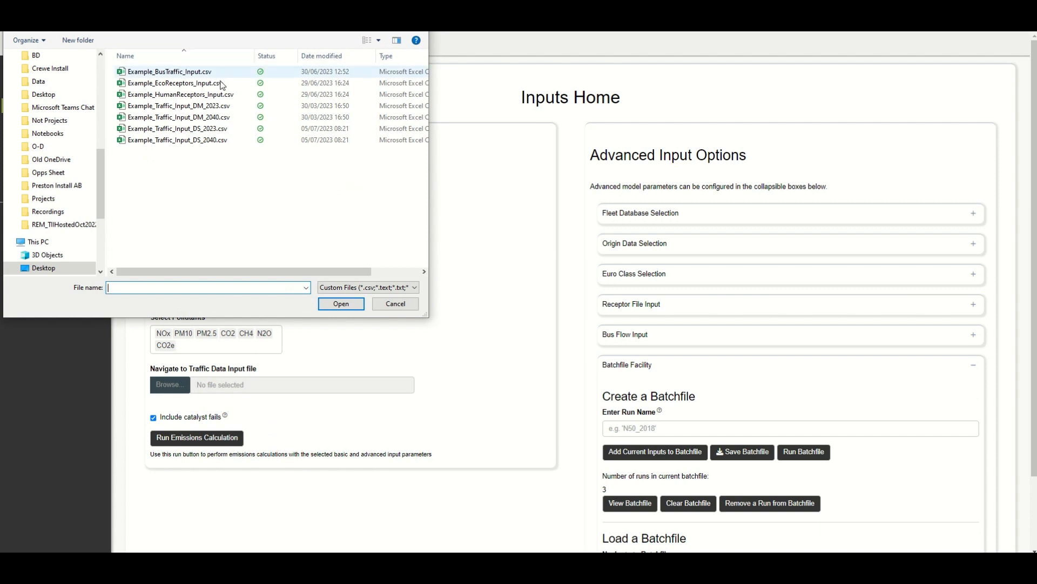
pyautogui.doubleClick(205, 117)
pyautogui.click(698, 427)
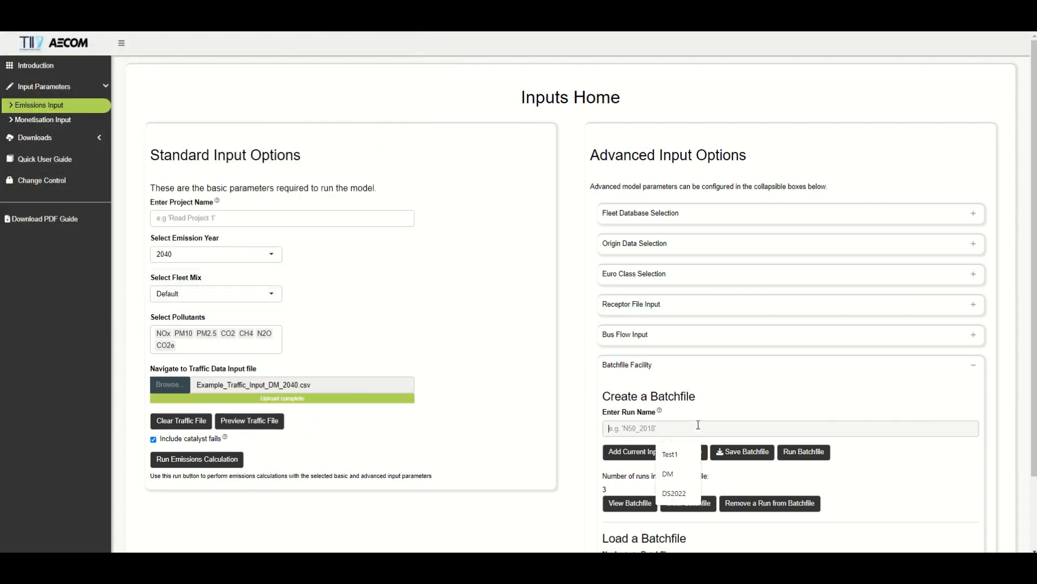
pyautogui.write('Example_DS_2040')
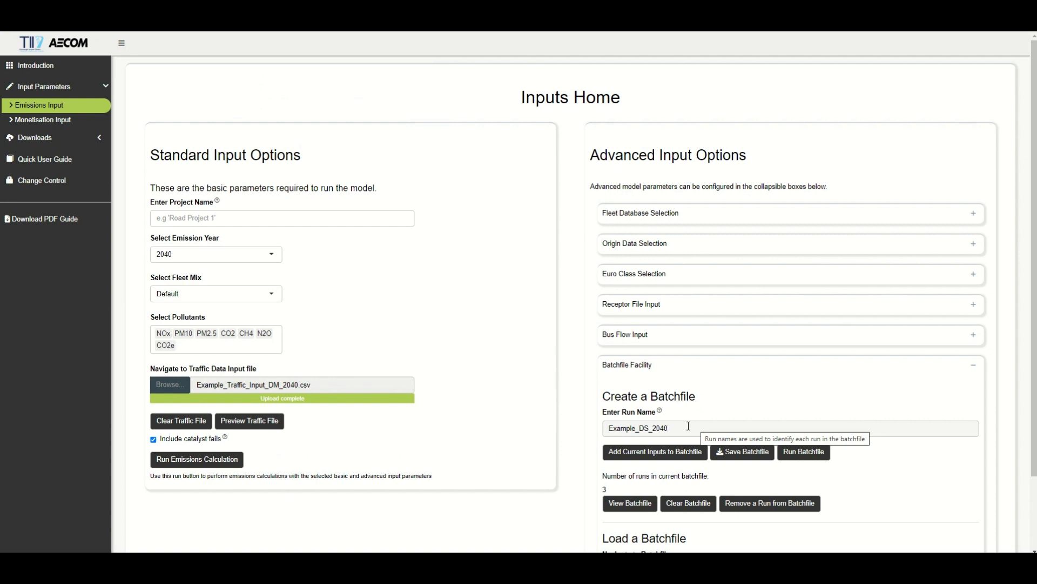
pyautogui.click(642, 459)
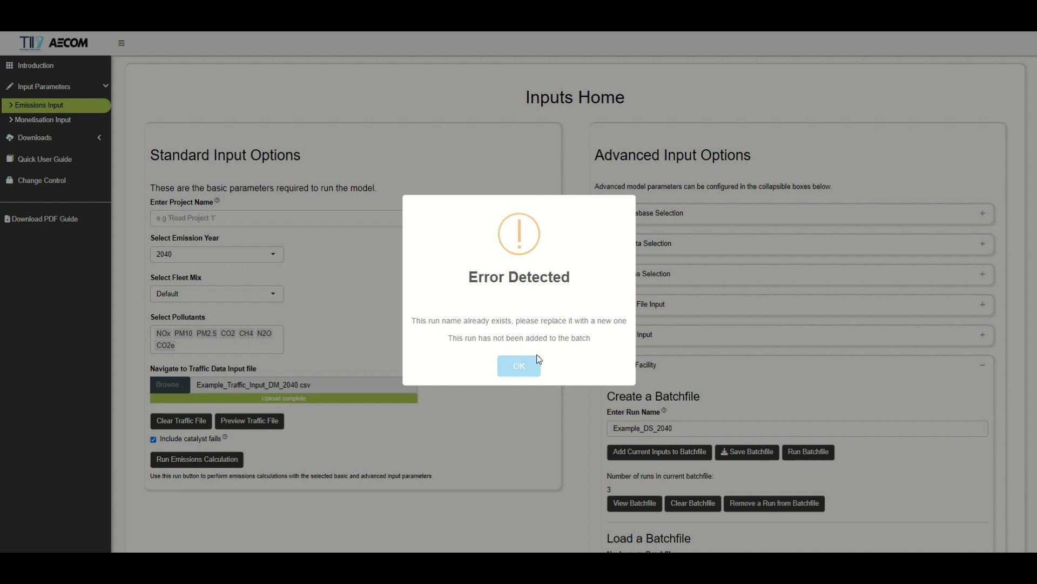
pyautogui.click(524, 366)
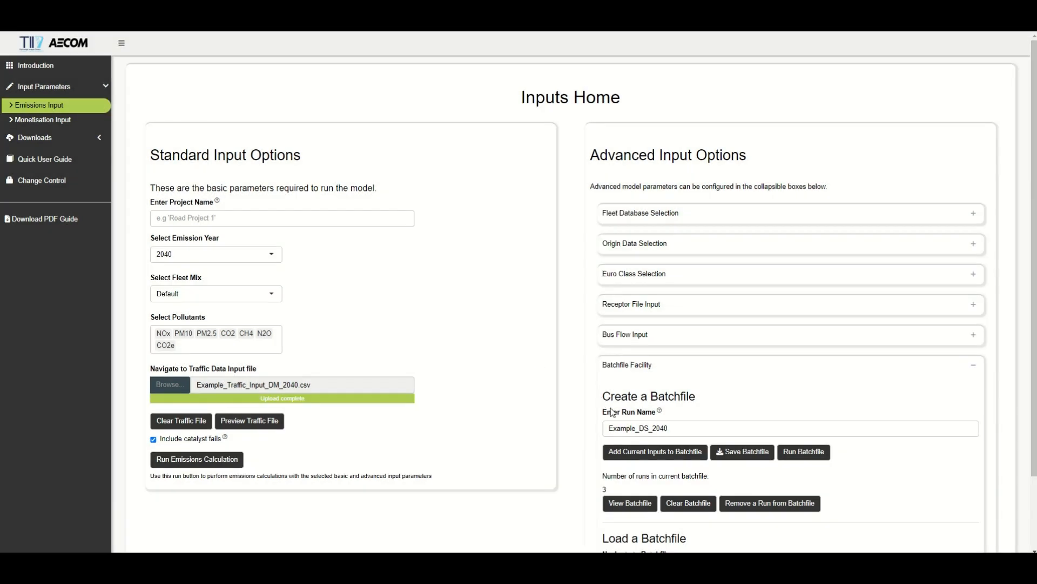
# Correct the run name to Example_DM_2040 and add the current inputs to the batchfile
pyautogui.click(648, 430)
pyautogui.press('BackSpace')
pyautogui.write('M')
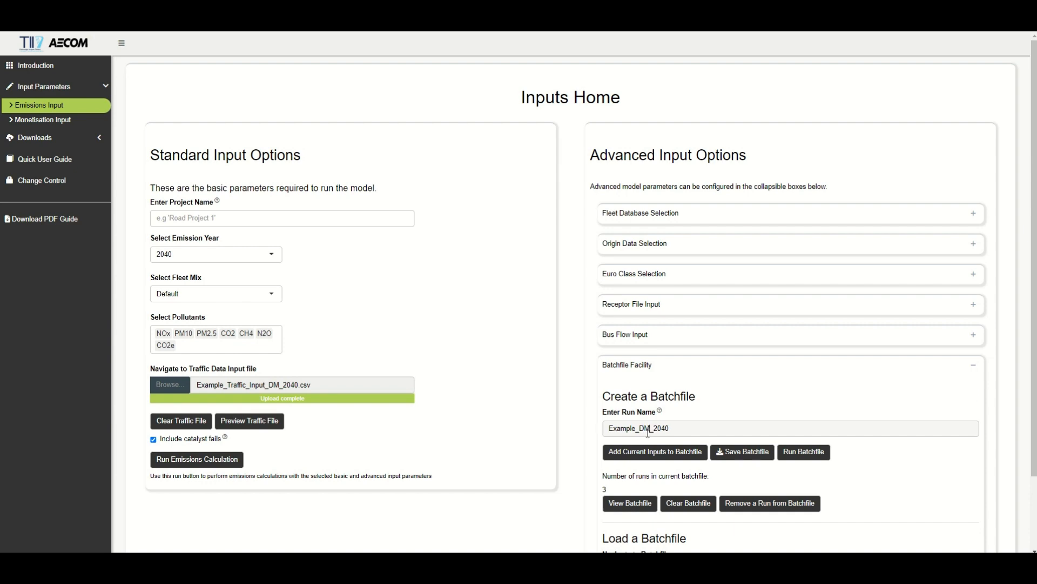
pyautogui.click(652, 452)
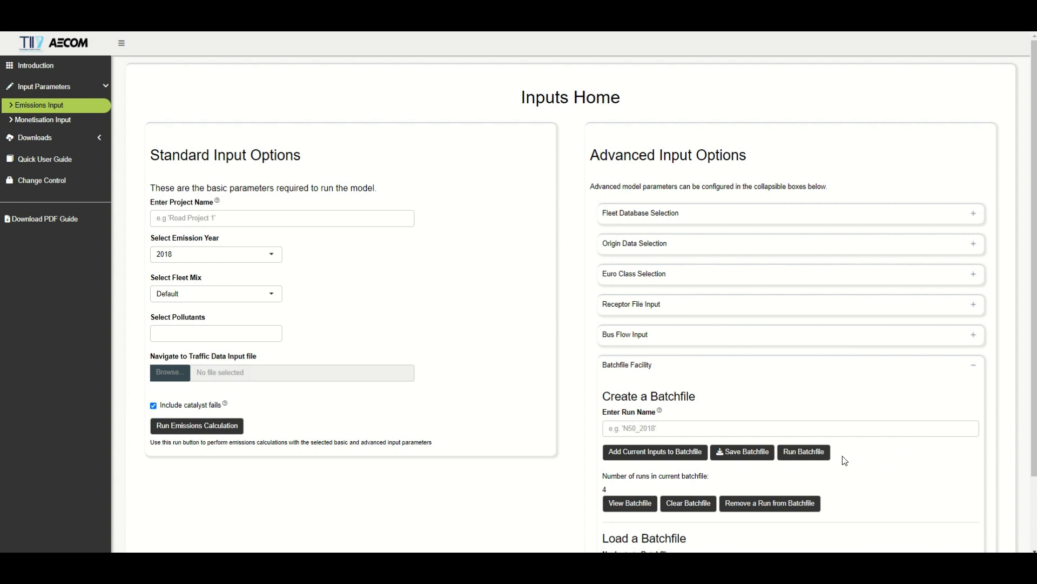
# Save the updated batchfile as a download and run the batchfile
pyautogui.click(761, 457)
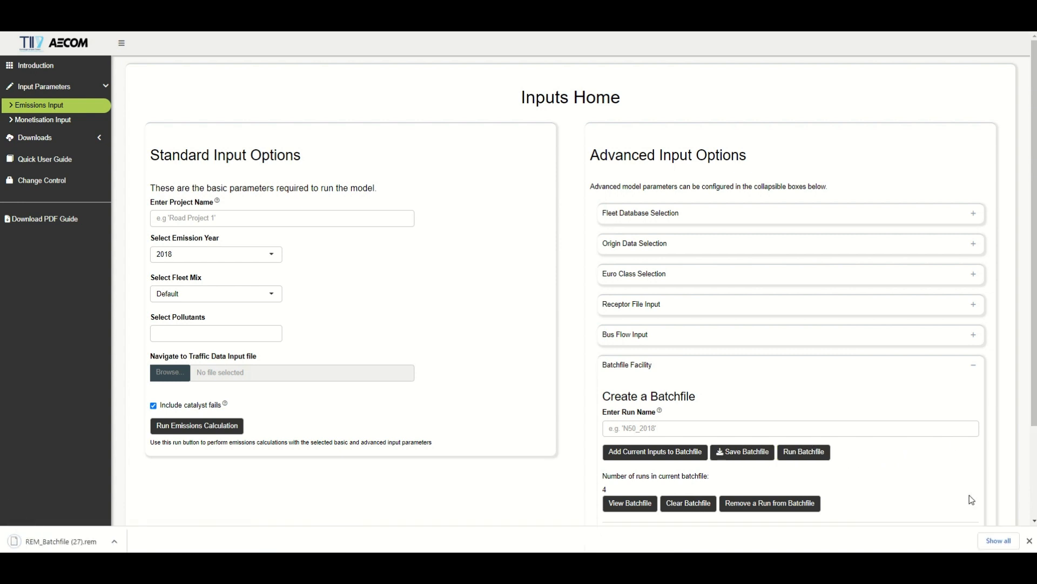
pyautogui.click(1029, 541)
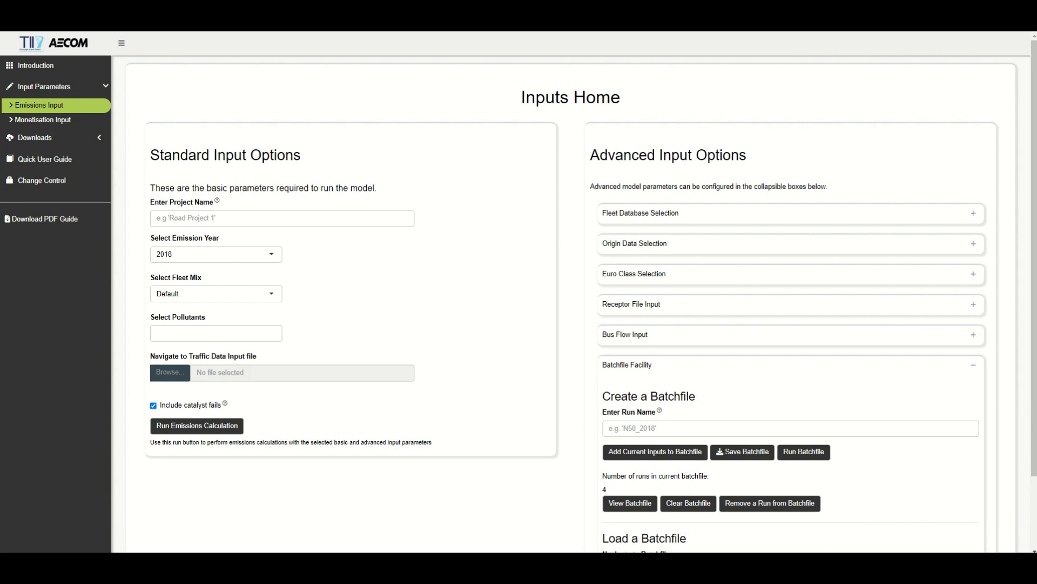
pyautogui.click(814, 454)
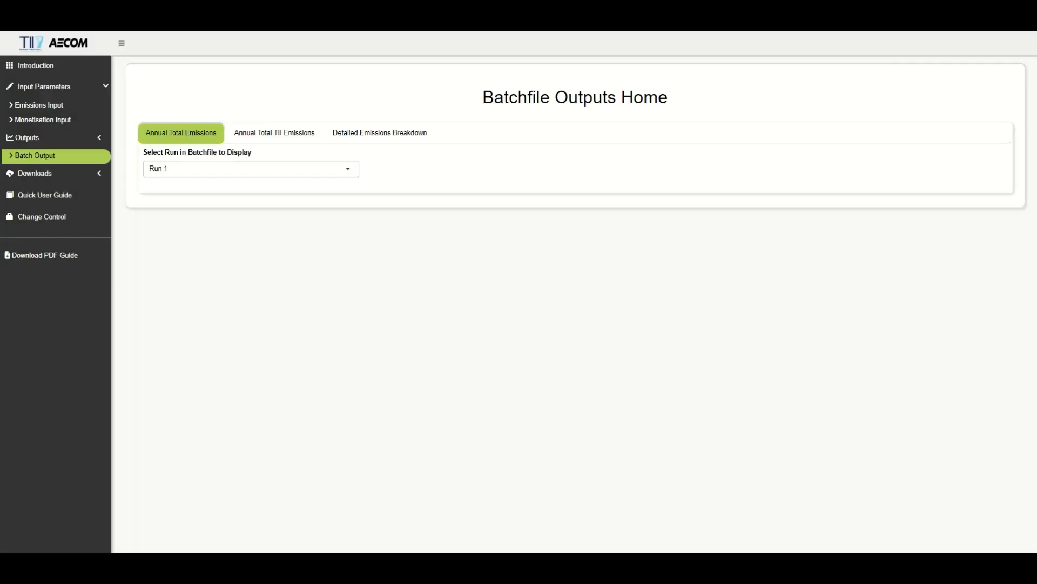
# View the Annual Total Emissions and Annual Total TII Emissions outputs for the run Example_DS_2040
pyautogui.click(343, 169)
pyautogui.click(235, 220)
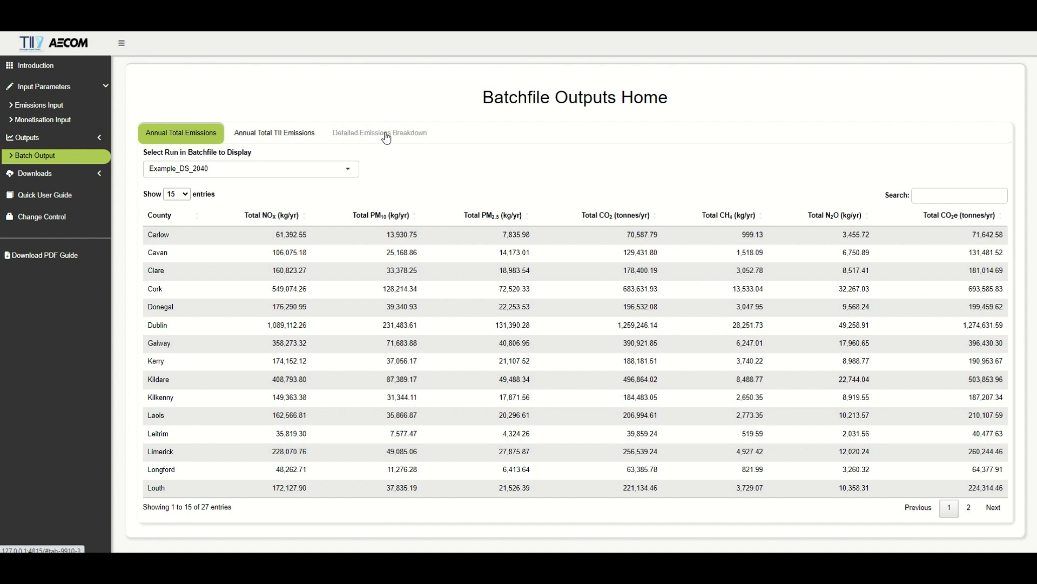
pyautogui.click(290, 139)
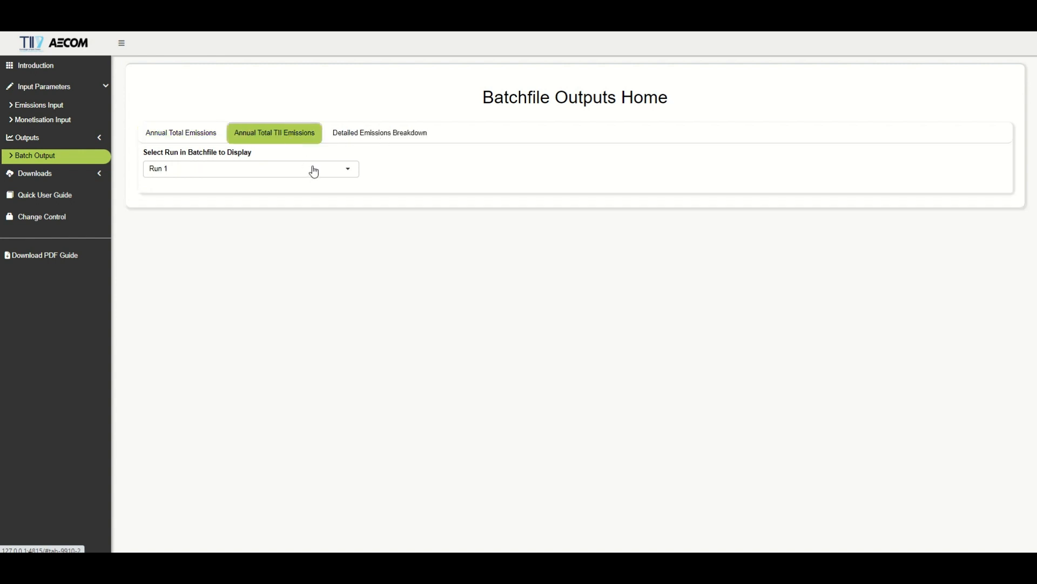
pyautogui.click(348, 169)
pyautogui.click(278, 215)
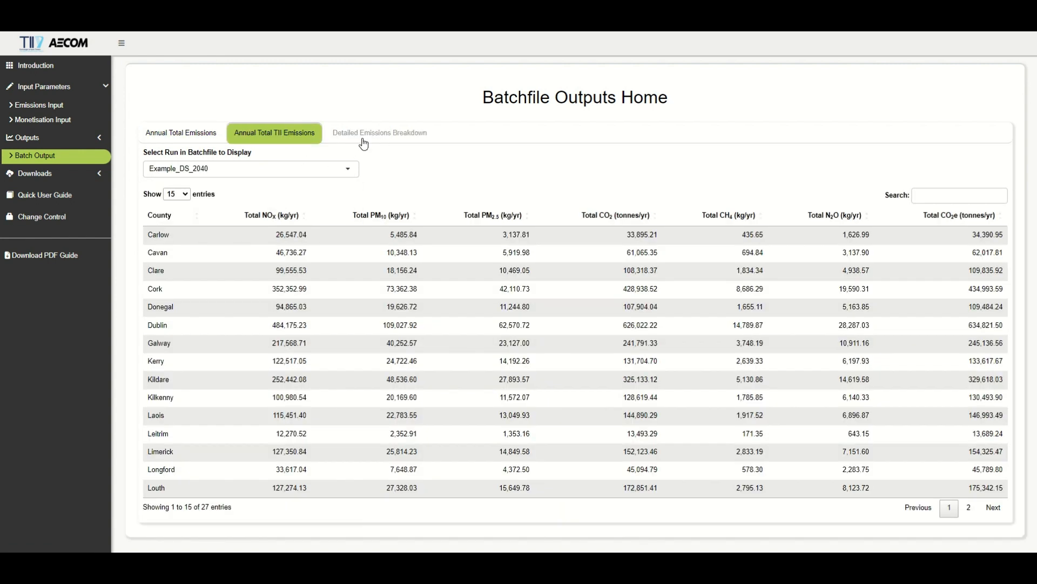
# View the Detailed Emissions Breakdown for Example_DM_2023 and Example_DS_2040, with the latter's output metric set to g/km/s
pyautogui.click(373, 138)
pyautogui.click(328, 169)
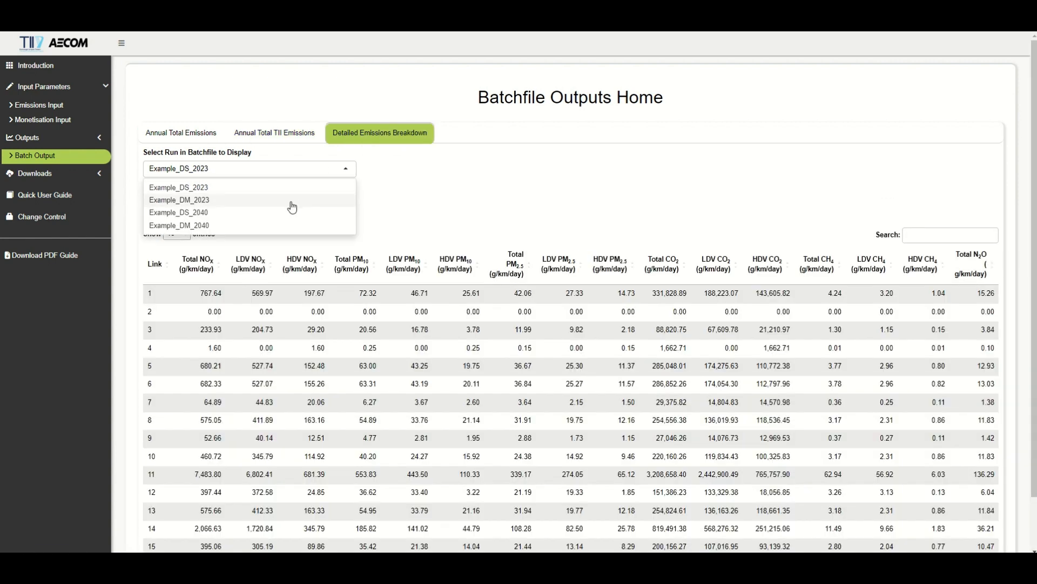
pyautogui.click(292, 201)
pyautogui.click(349, 170)
pyautogui.click(299, 214)
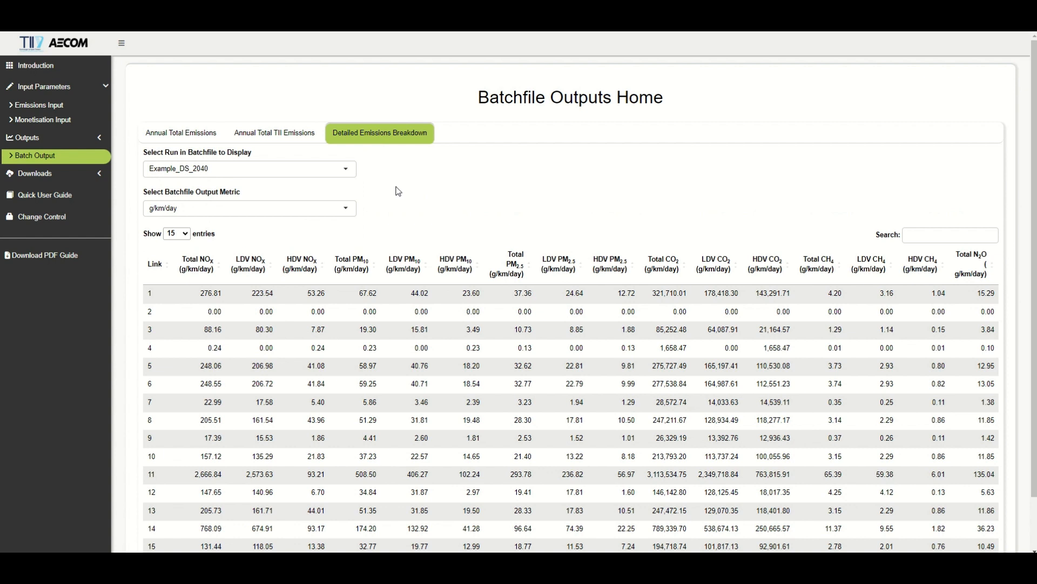
pyautogui.click(332, 214)
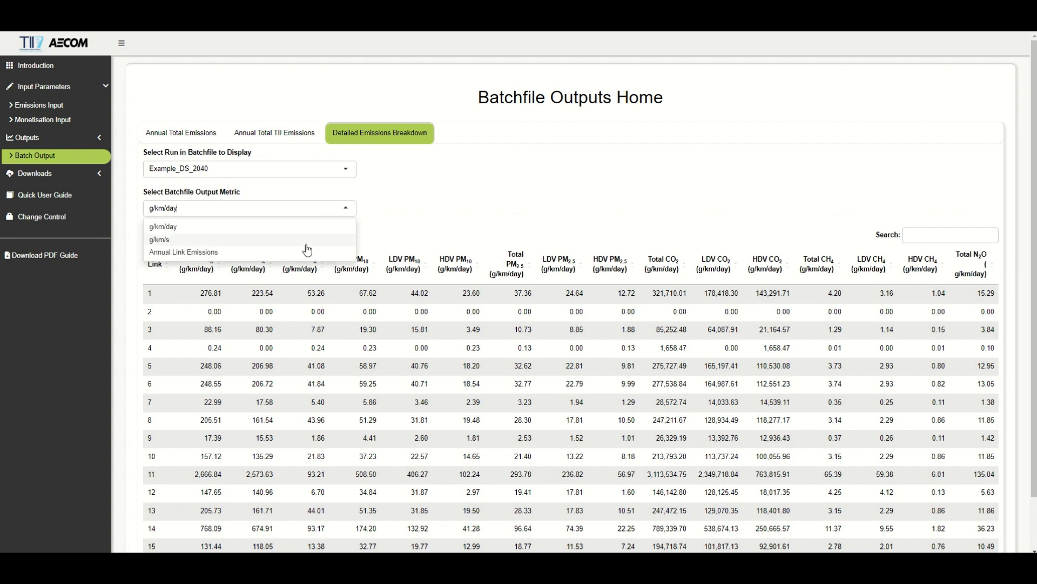
pyautogui.click(298, 241)
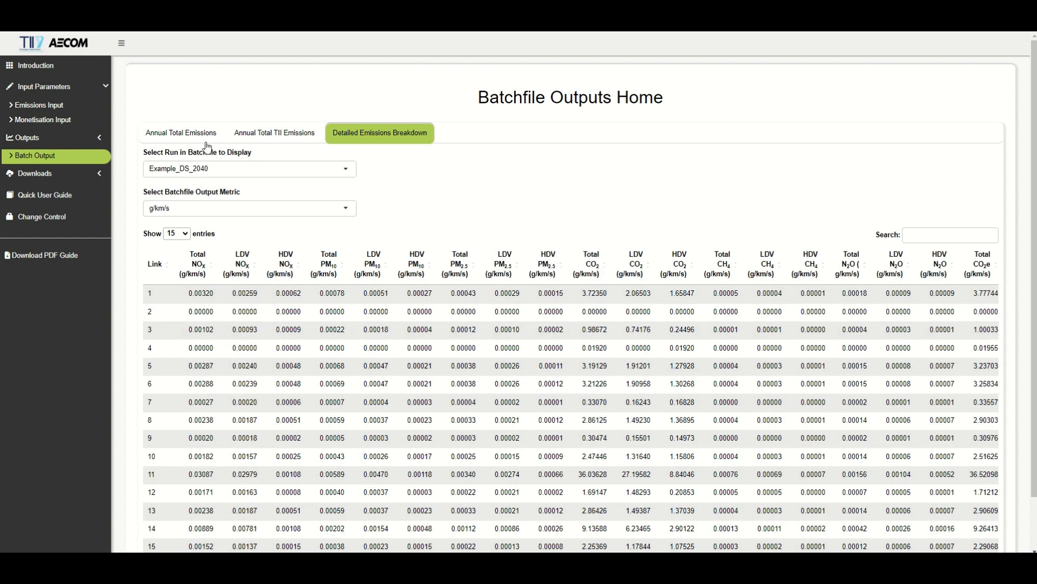
# On the Monetisation Input page, select pollutants NOx, PM2.5 and CO2e and set the PM2.5 and NOx damage costs to Urban
pyautogui.click(48, 123)
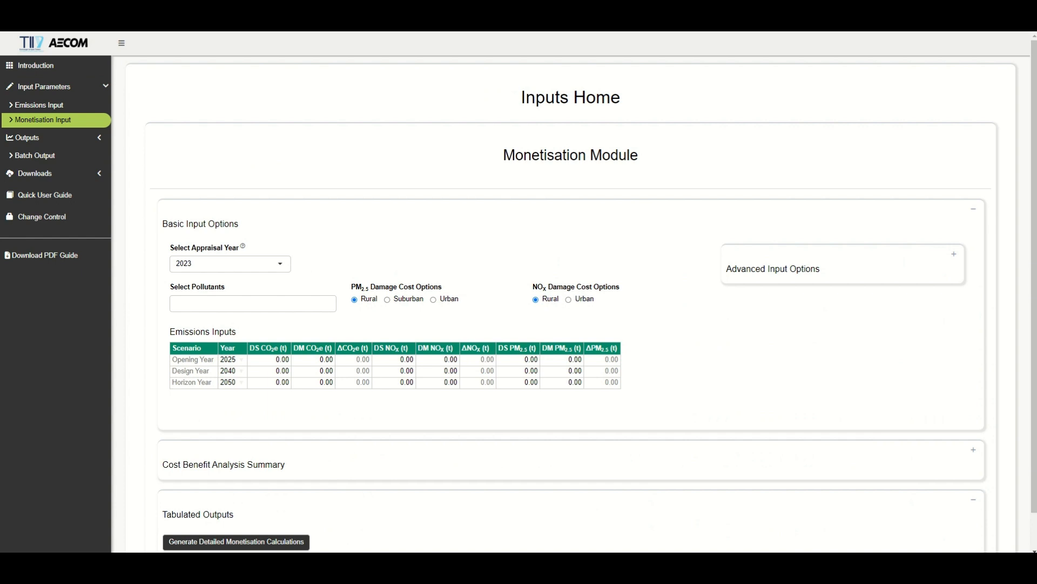
pyautogui.click(222, 303)
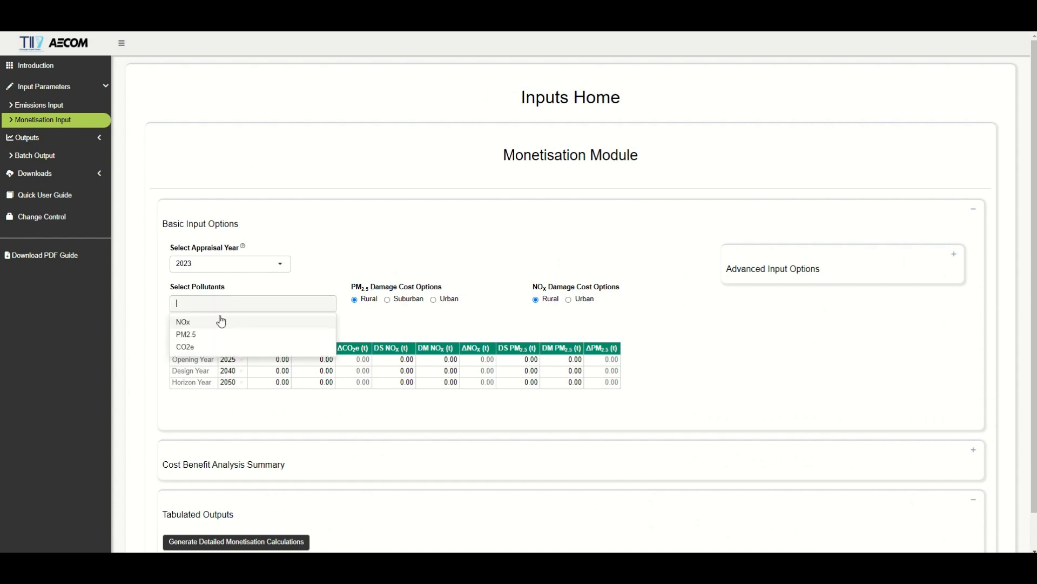
pyautogui.click(219, 320)
pyautogui.click(218, 326)
pyautogui.click(218, 326)
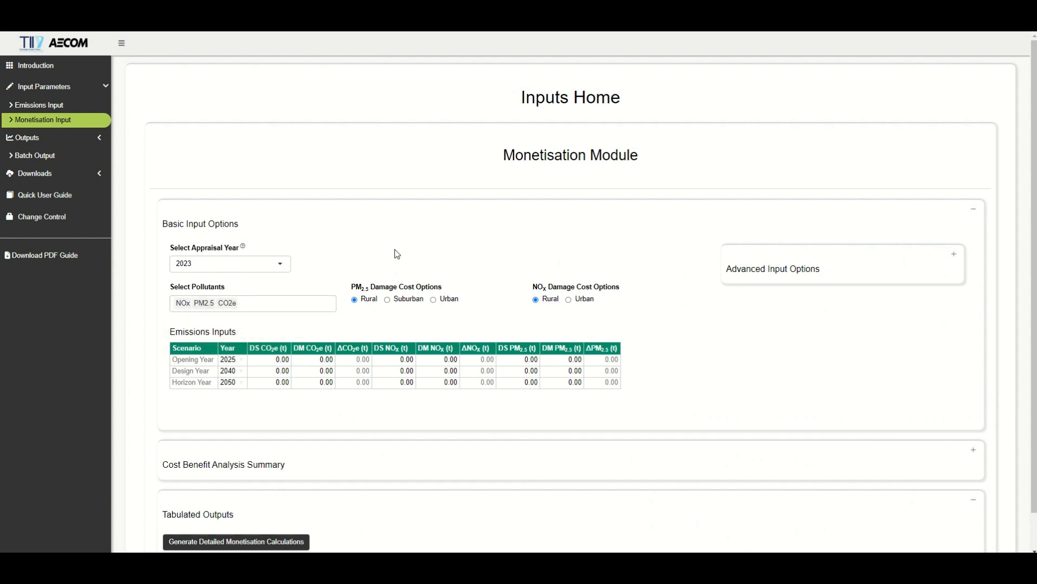
pyautogui.click(453, 305)
# Set up populating the table from the batchfile, with opening-year DM as Example_DM_2023 and design-year scenarios as Example_DS_2040 and Example_DM_2040
pyautogui.click(956, 257)
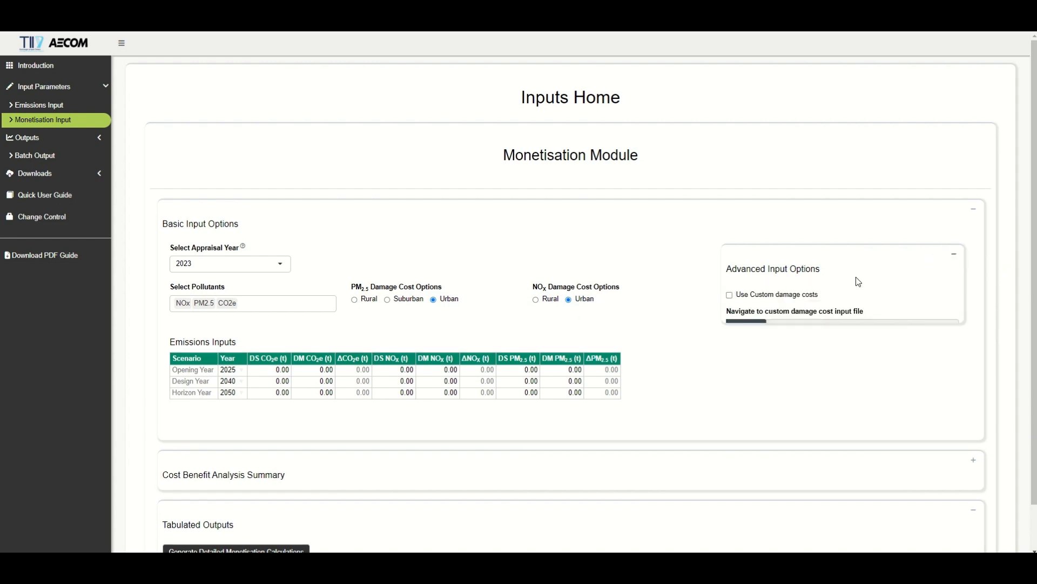
pyautogui.click(768, 385)
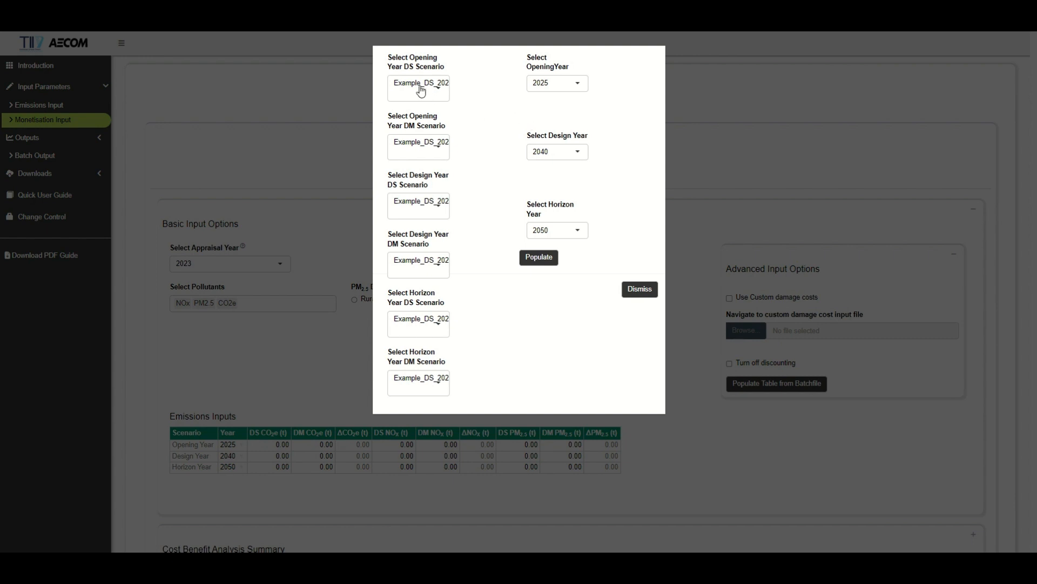
pyautogui.click(439, 142)
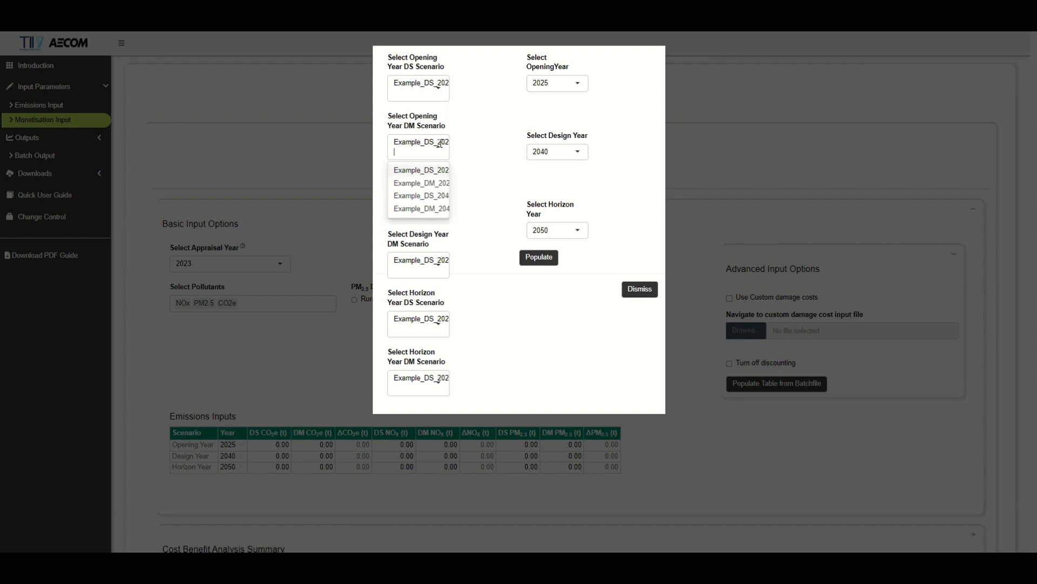
pyautogui.click(431, 188)
pyautogui.click(438, 194)
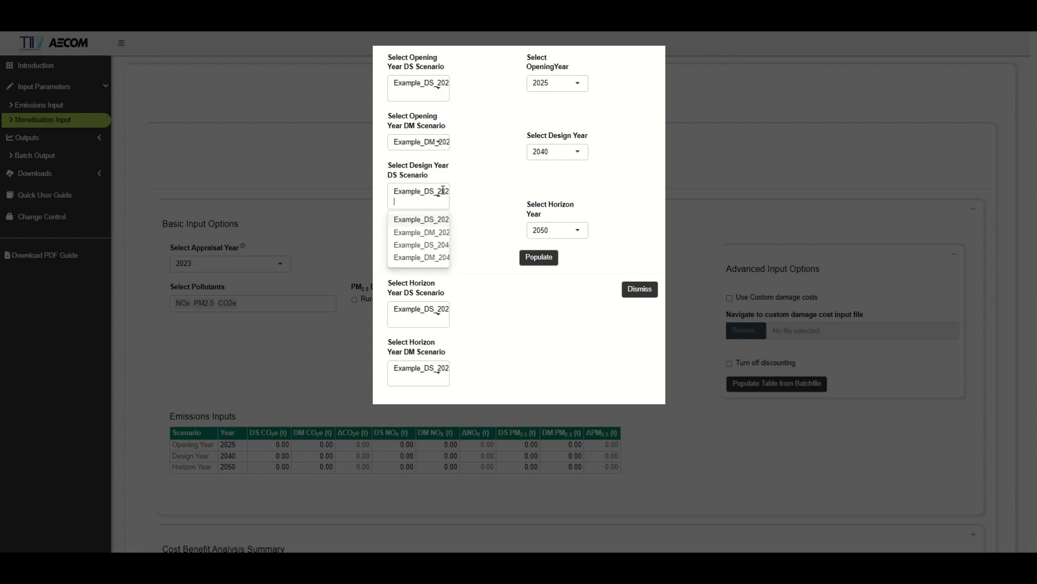
pyautogui.click(435, 245)
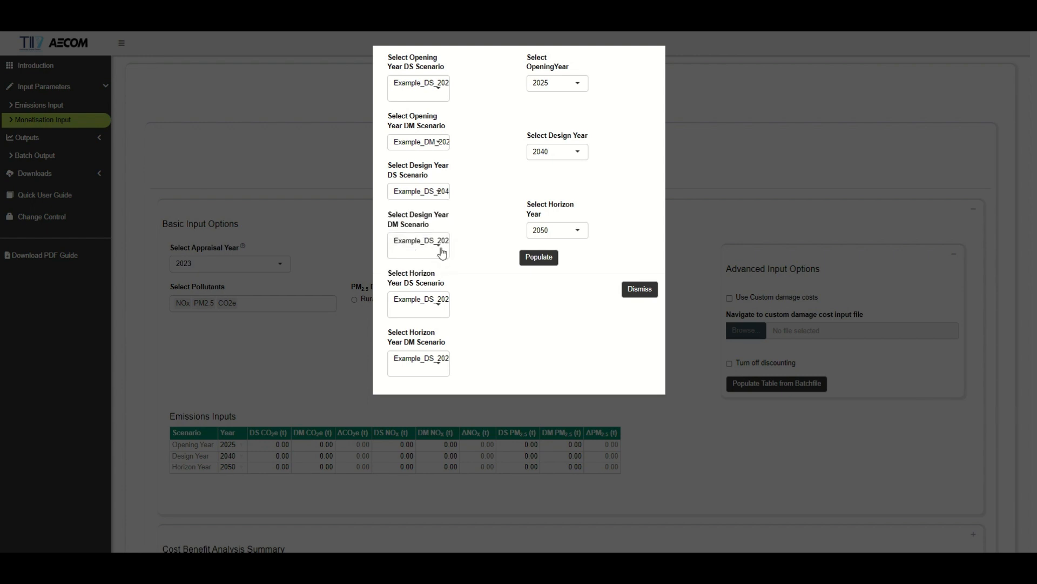
pyautogui.click(438, 247)
pyautogui.click(433, 306)
# Set the horizon-year DS and DM scenarios to Not Required and populate the Emissions Inputs table
pyautogui.click(435, 298)
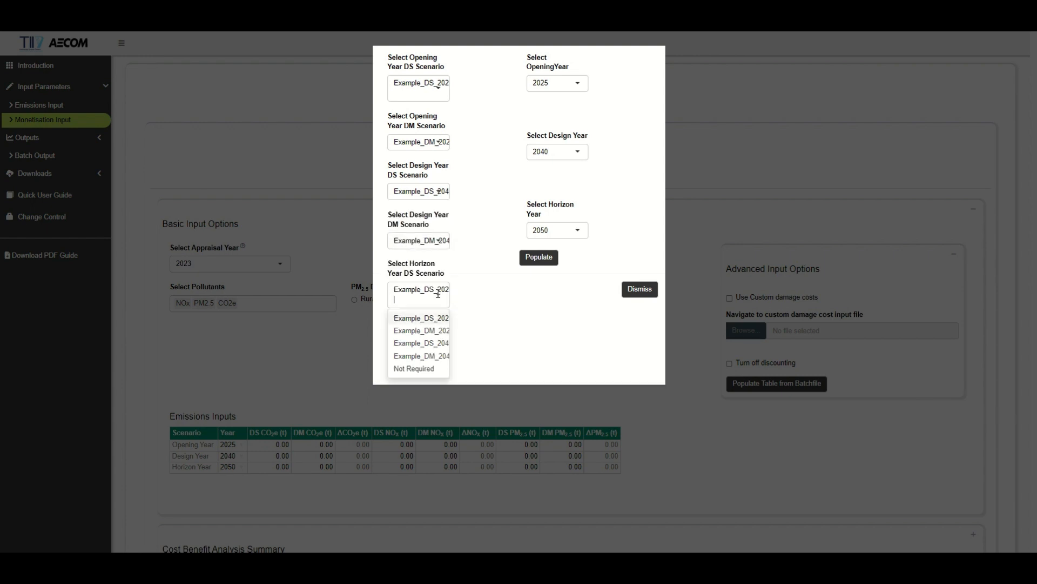
pyautogui.click(427, 369)
pyautogui.click(438, 344)
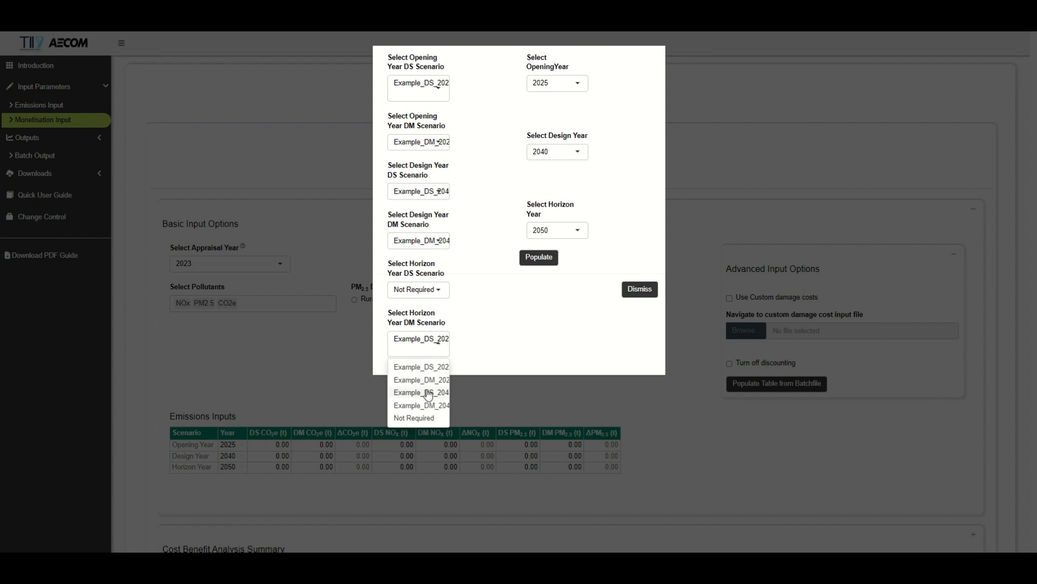
pyautogui.click(427, 419)
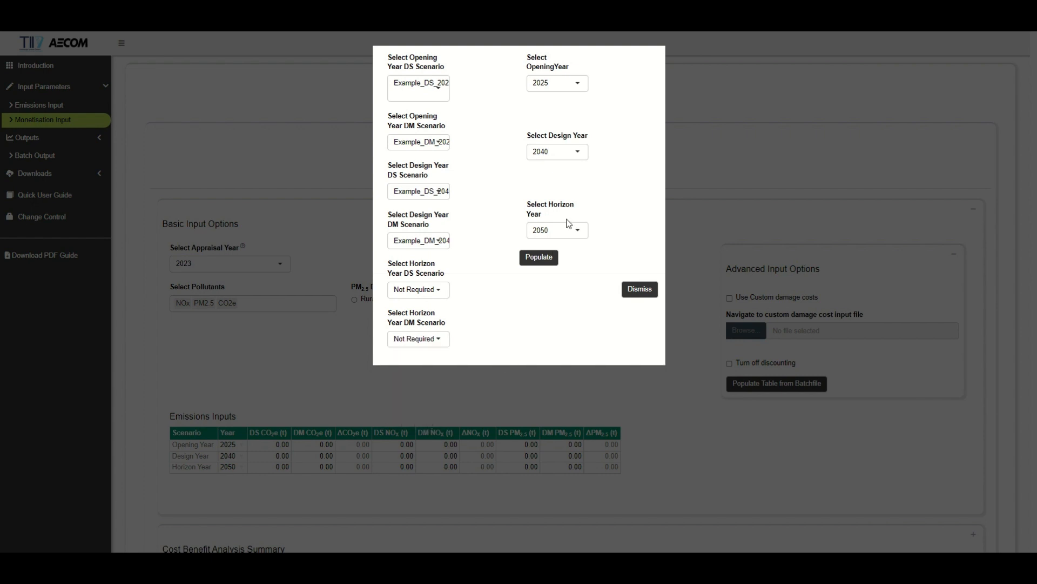
pyautogui.click(540, 258)
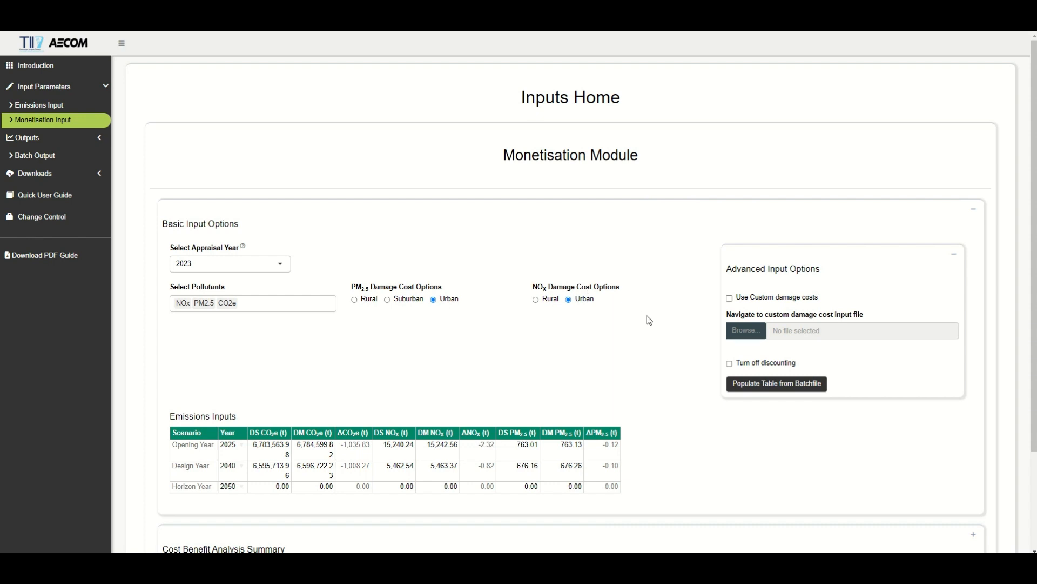
# View the Cost Benefit Analysis Summary for both timeframes and generate the detailed monetisation calculations
pyautogui.scroll(-1, 655, 322)
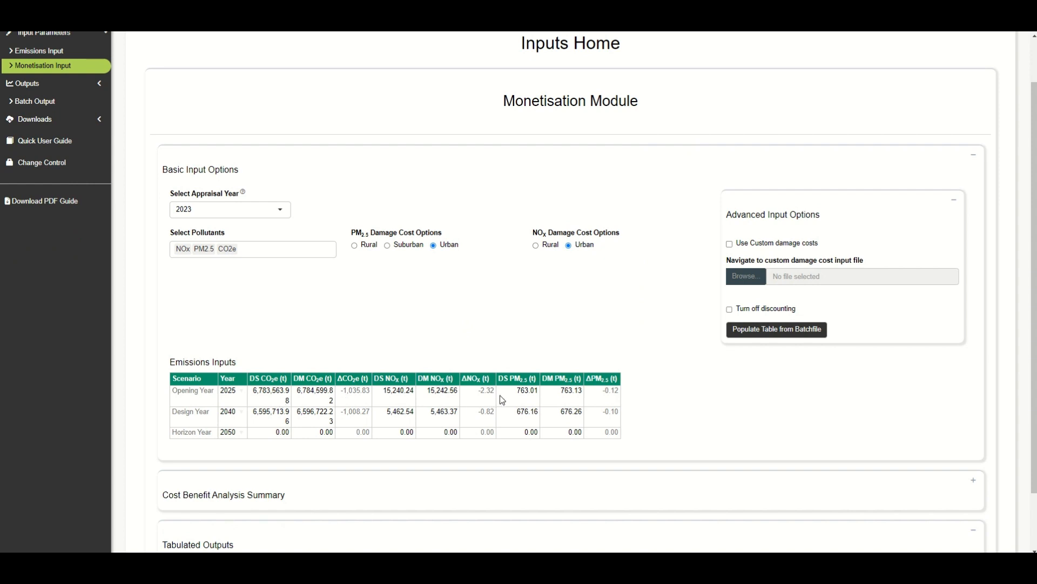
pyautogui.scroll(-1, 940, 392)
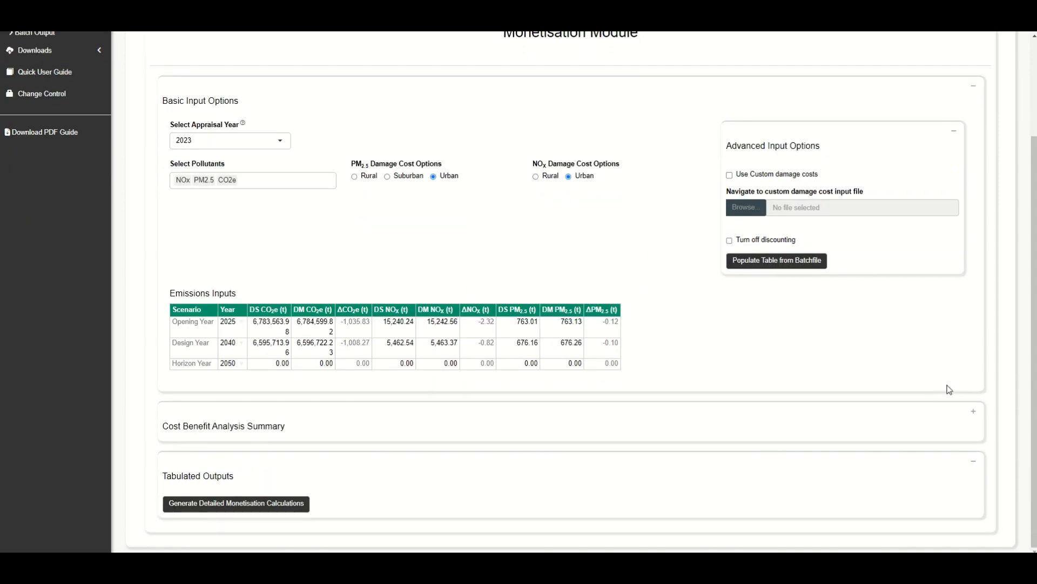
pyautogui.click(975, 419)
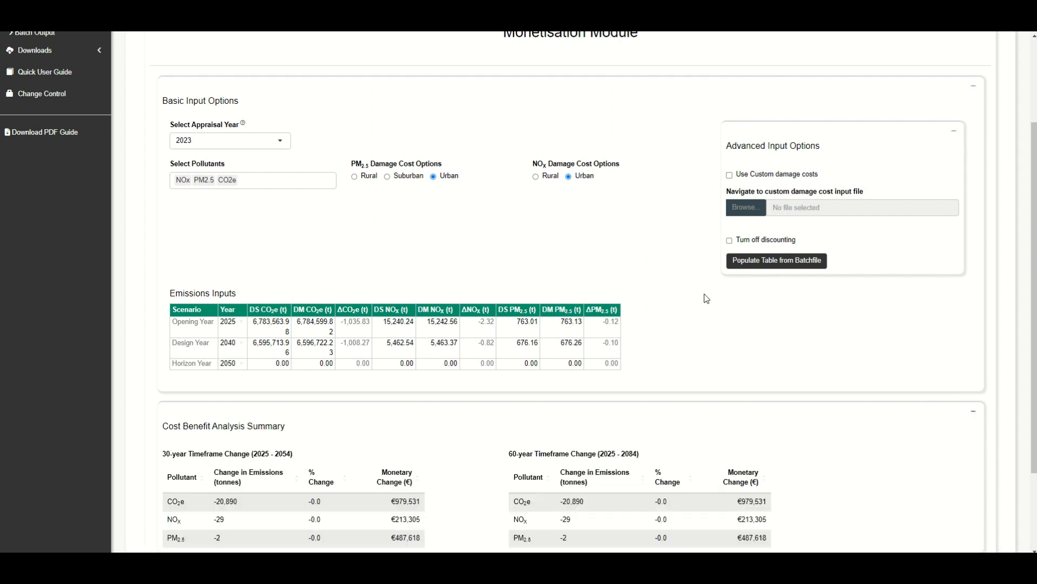
pyautogui.scroll(-2, 707, 299)
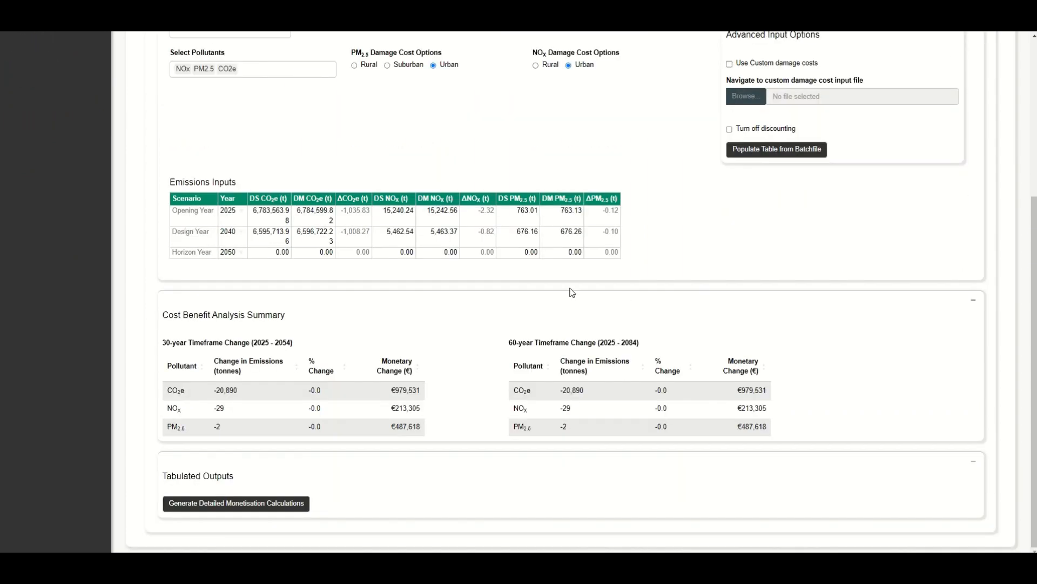
pyautogui.click(298, 503)
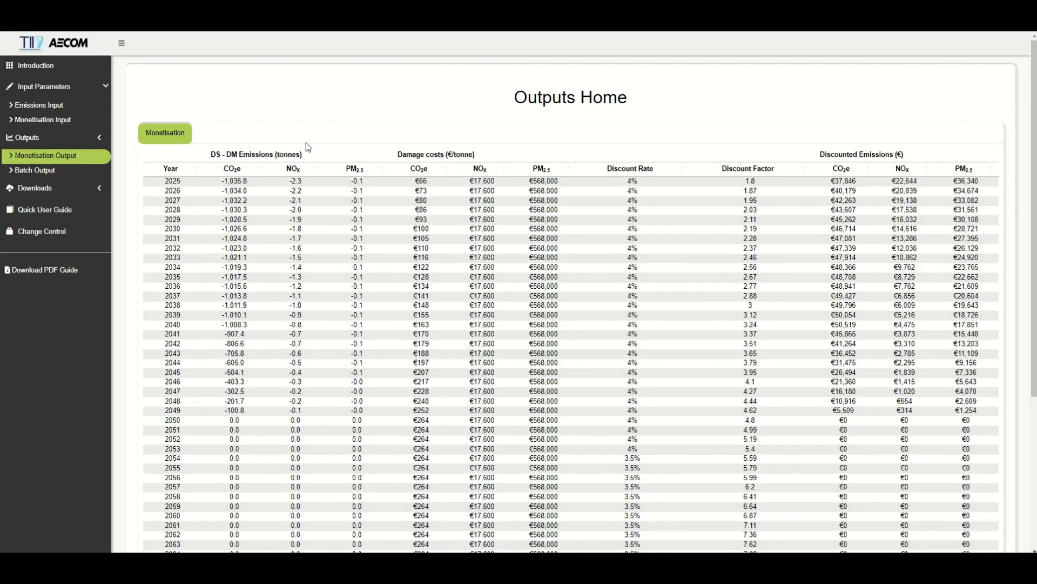
# Download the Annual TII and Annual Total batch data from the Outputs downloads page and dismiss the units notice
pyautogui.click(81, 188)
pyautogui.click(76, 163)
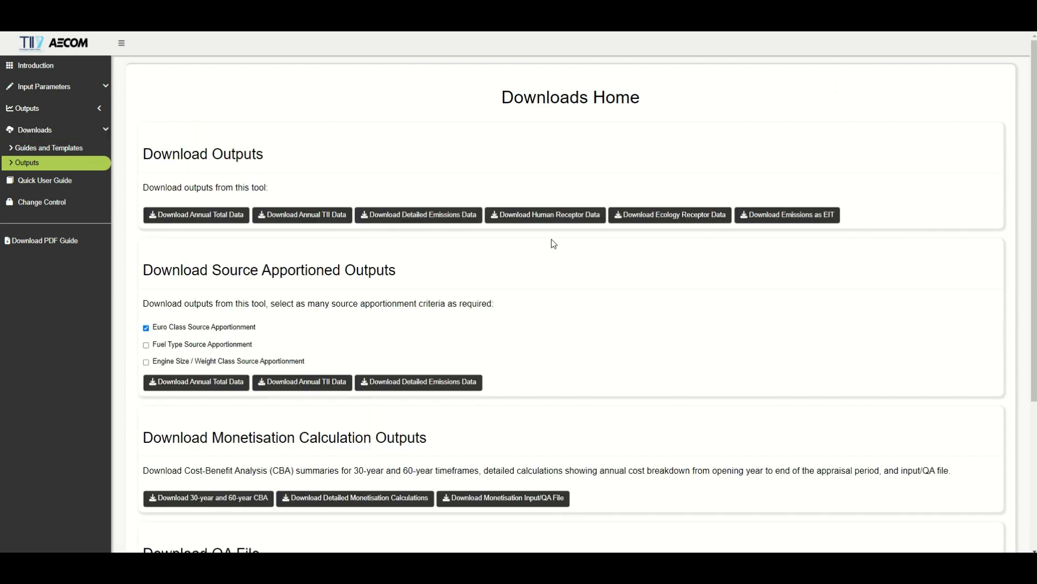
pyautogui.scroll(-4, 553, 244)
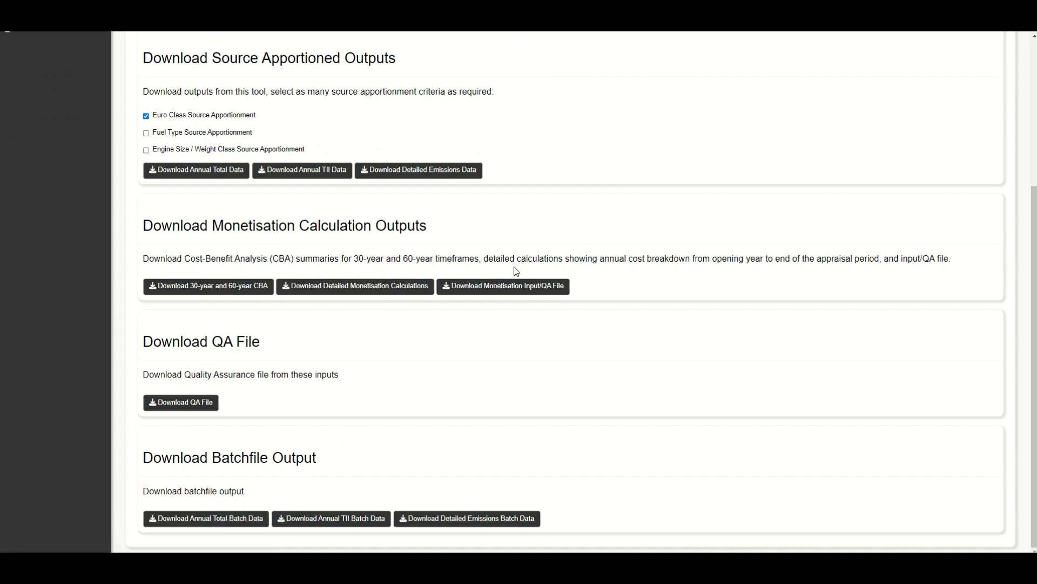
pyautogui.click(285, 520)
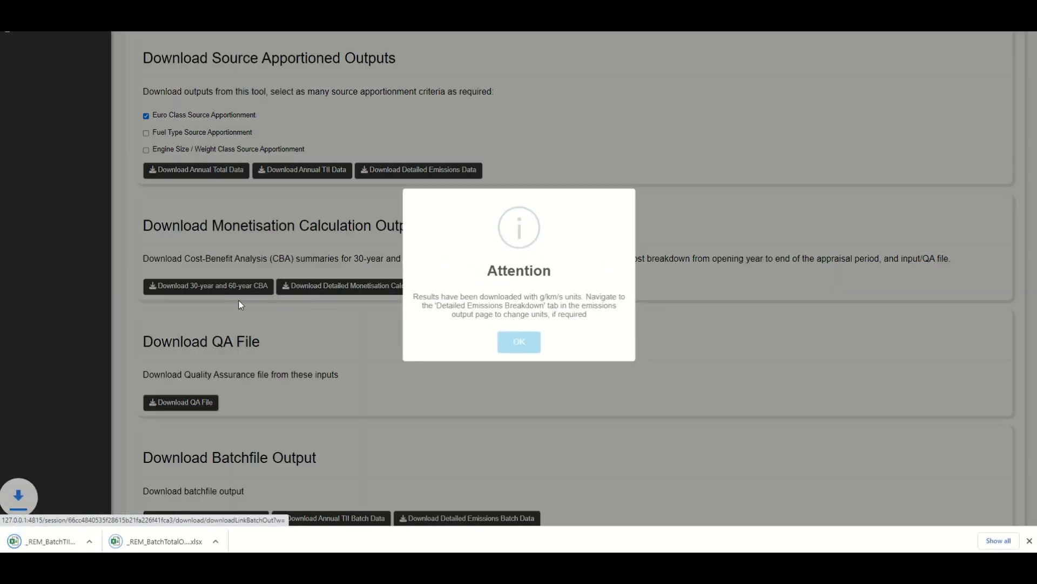
pyautogui.click(519, 342)
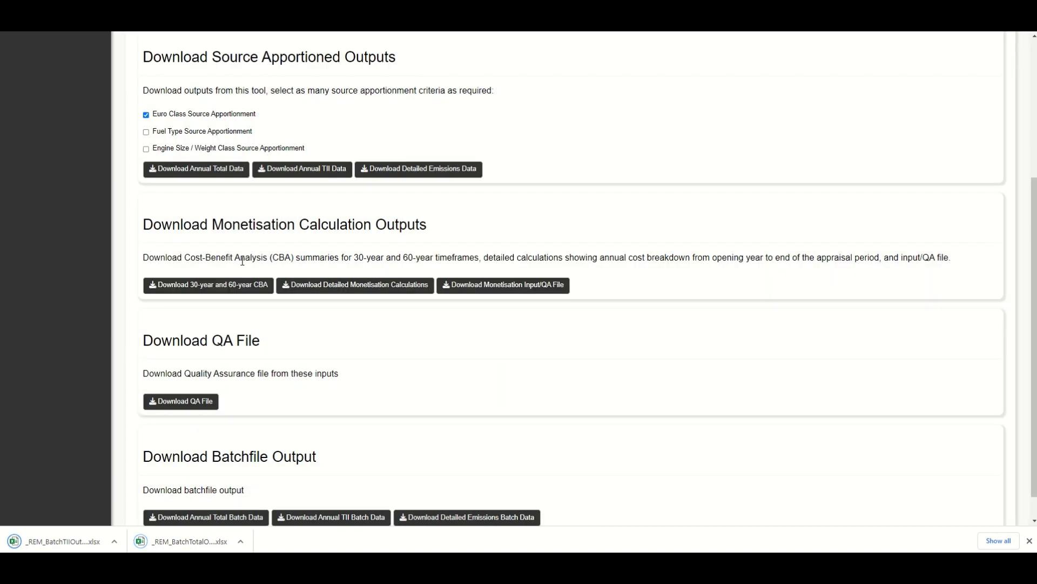